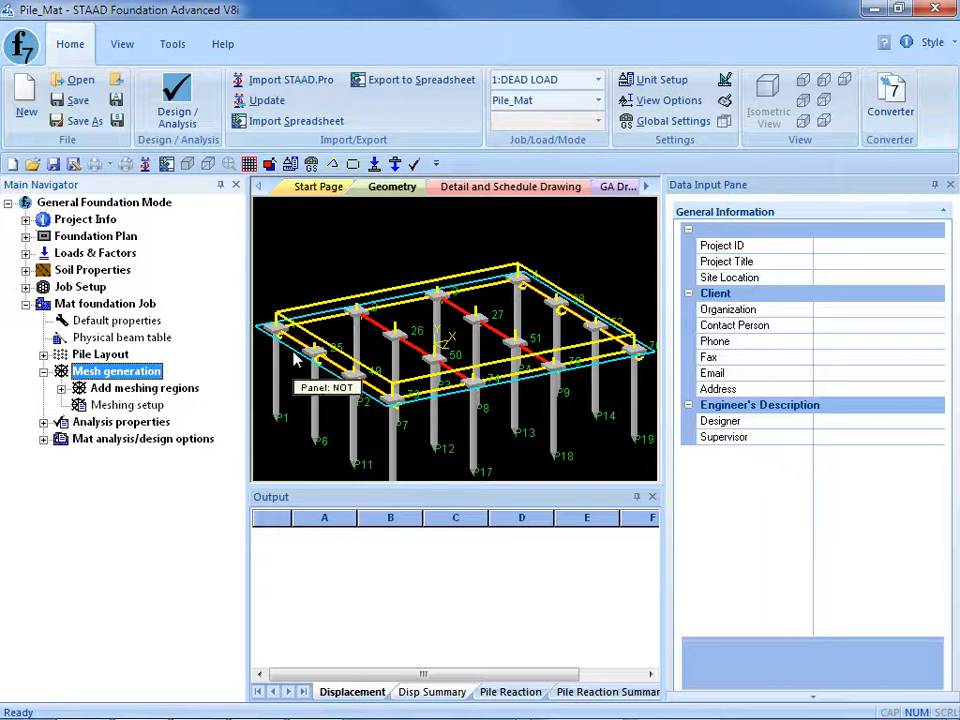
Add the mat's outer outline as a meshing boundary region named Mat_Boundary.
click(121, 406)
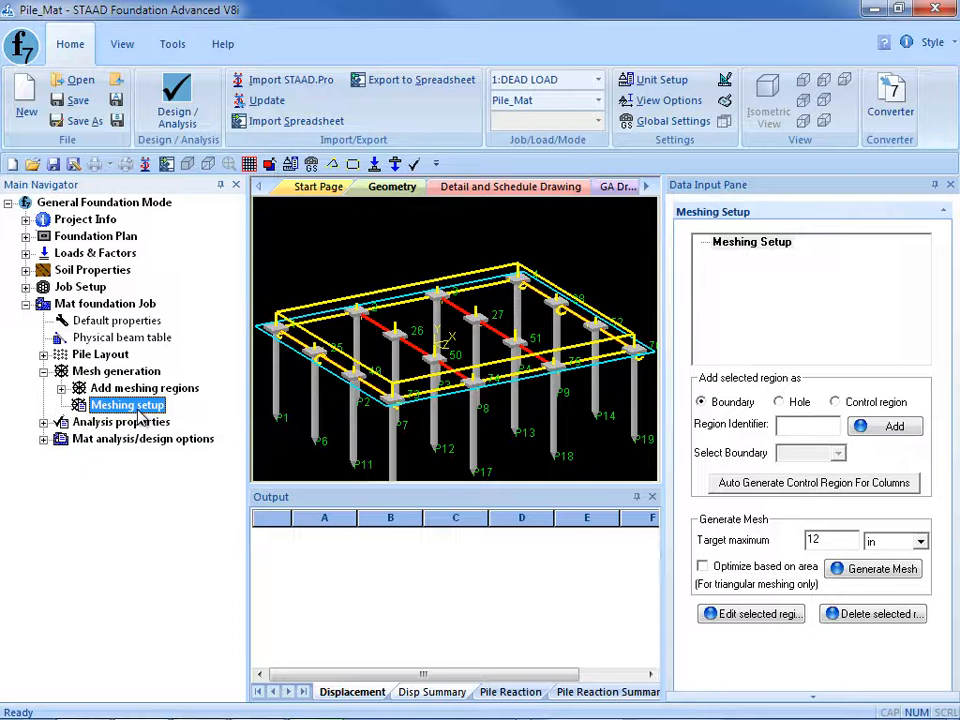
click(447, 404)
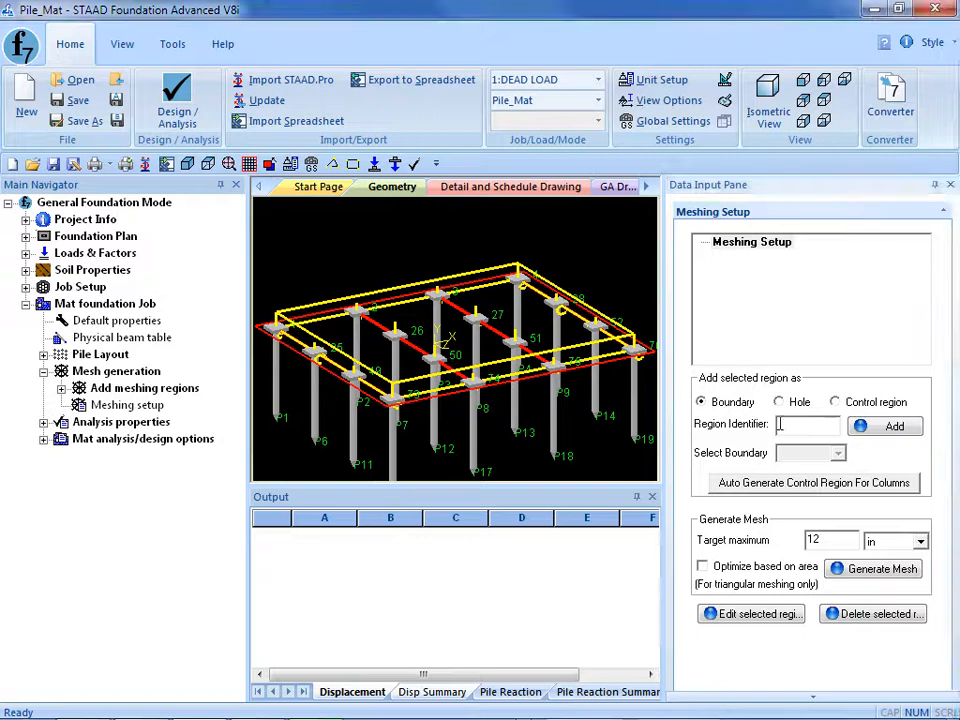
click(780, 424)
text(Mat_Bounda)
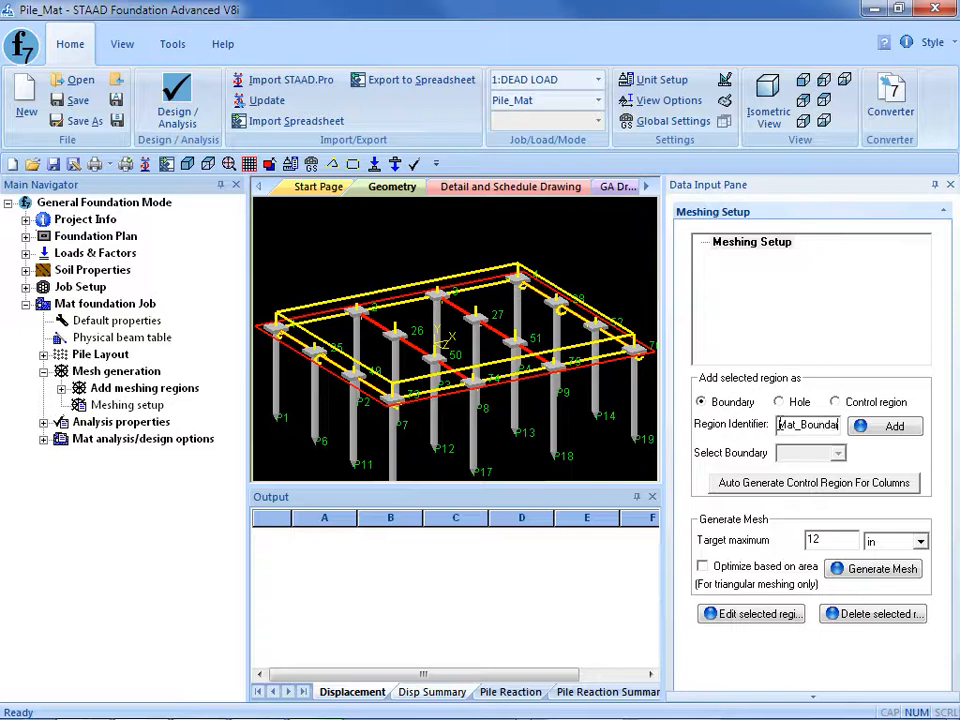
text(ry)
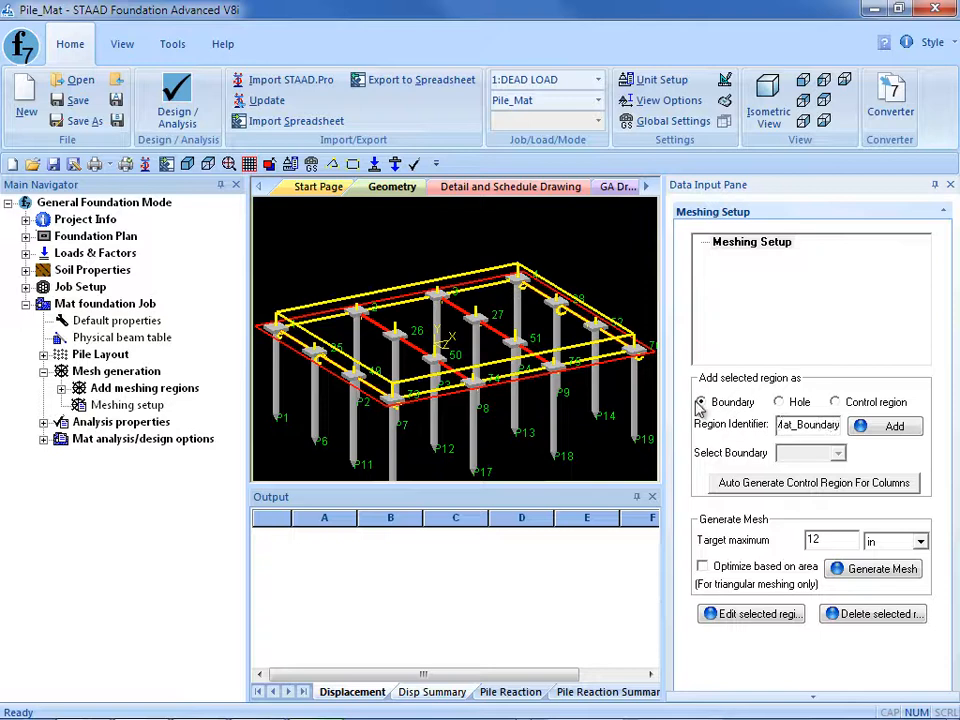
click(882, 428)
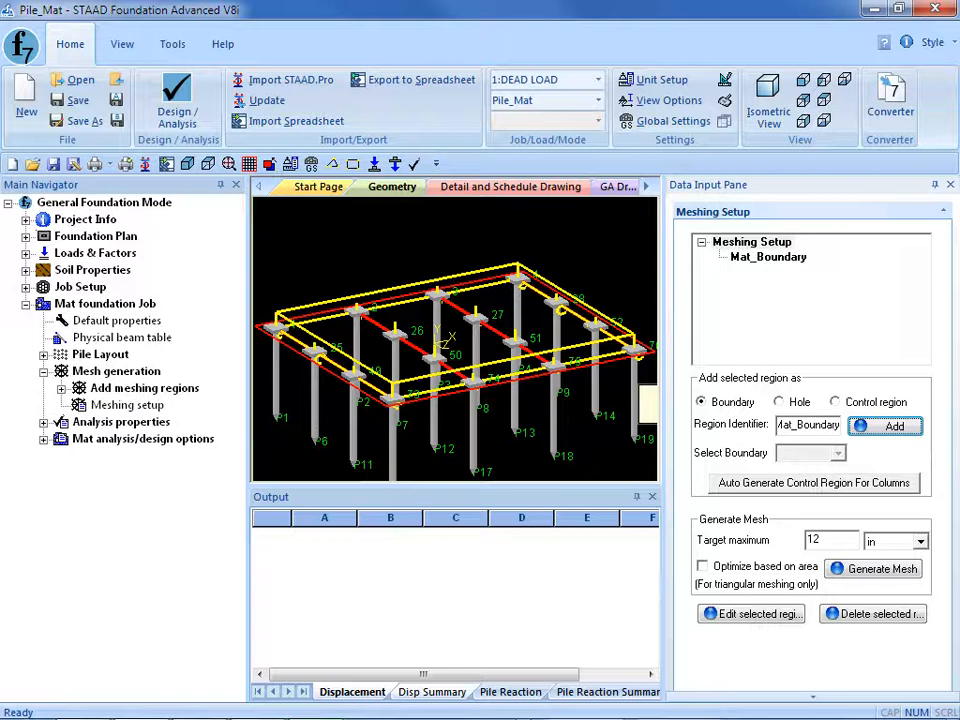
Set a 36 in target maximum mesh size for Mat_Boundary and enable optimization based on area.
click(738, 259)
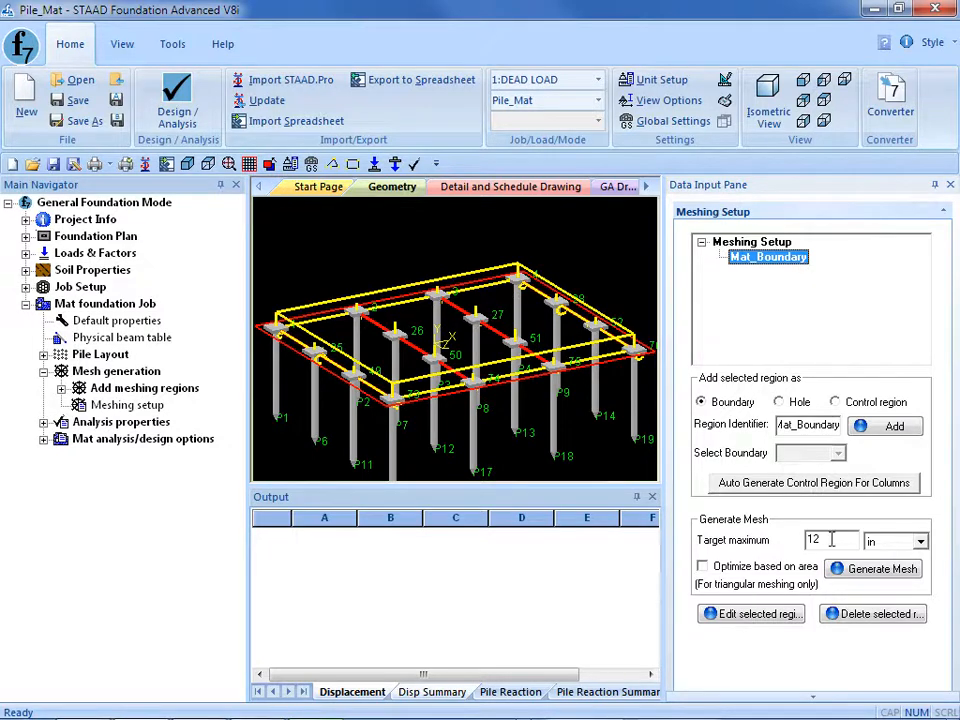
double_click(814, 540)
text(36)
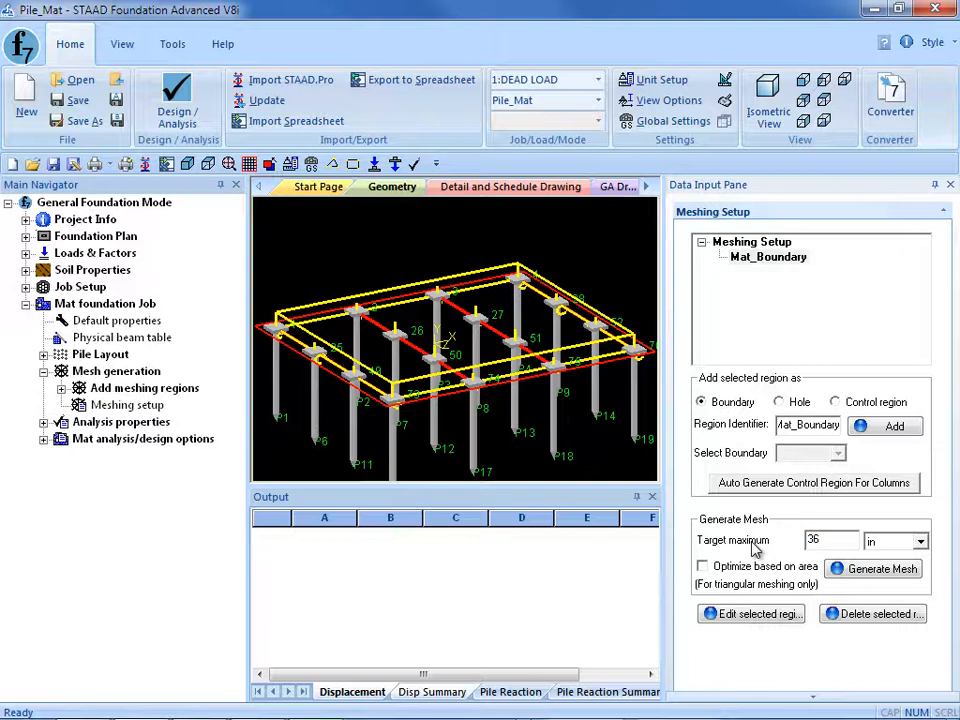
click(703, 566)
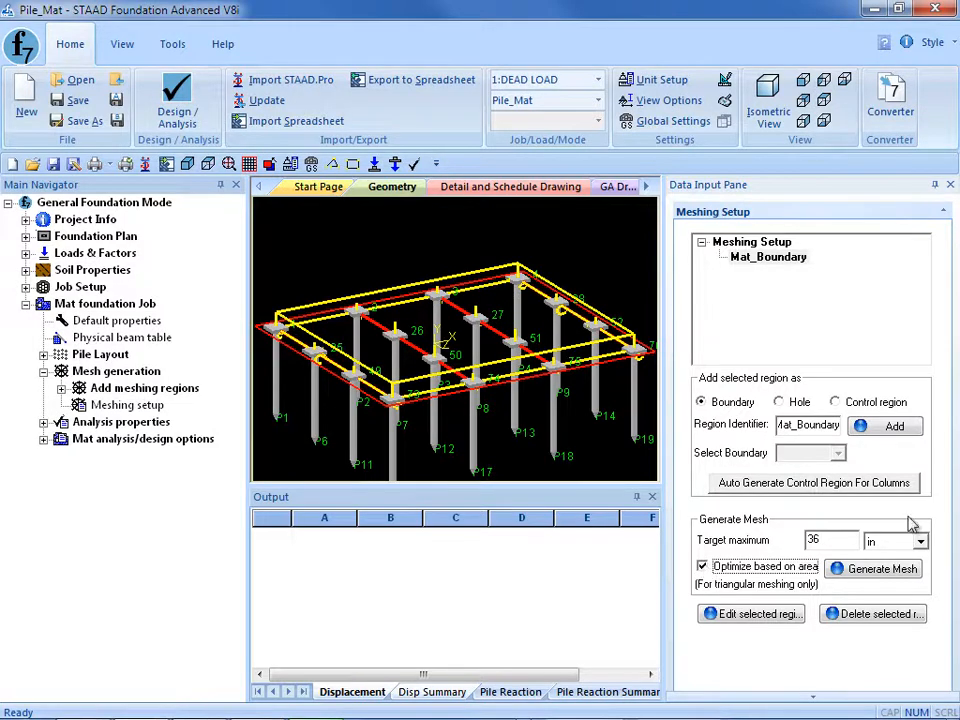
Generate a mixed quad and triangle mesh with nodes at column support positions, accepting deletion of existing analysis results.
click(866, 570)
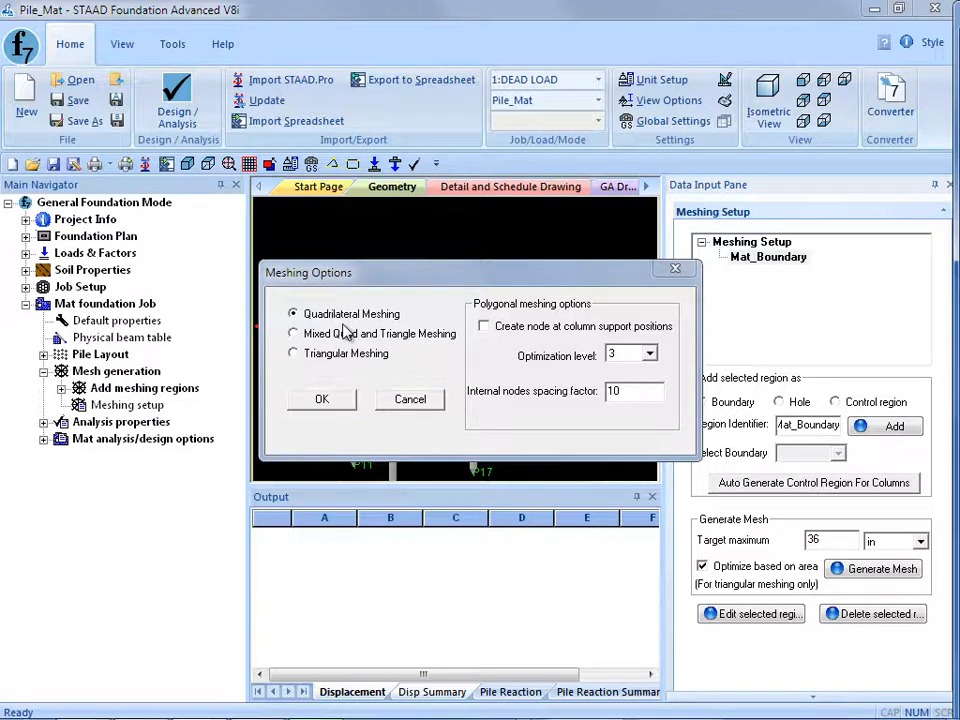
click(293, 333)
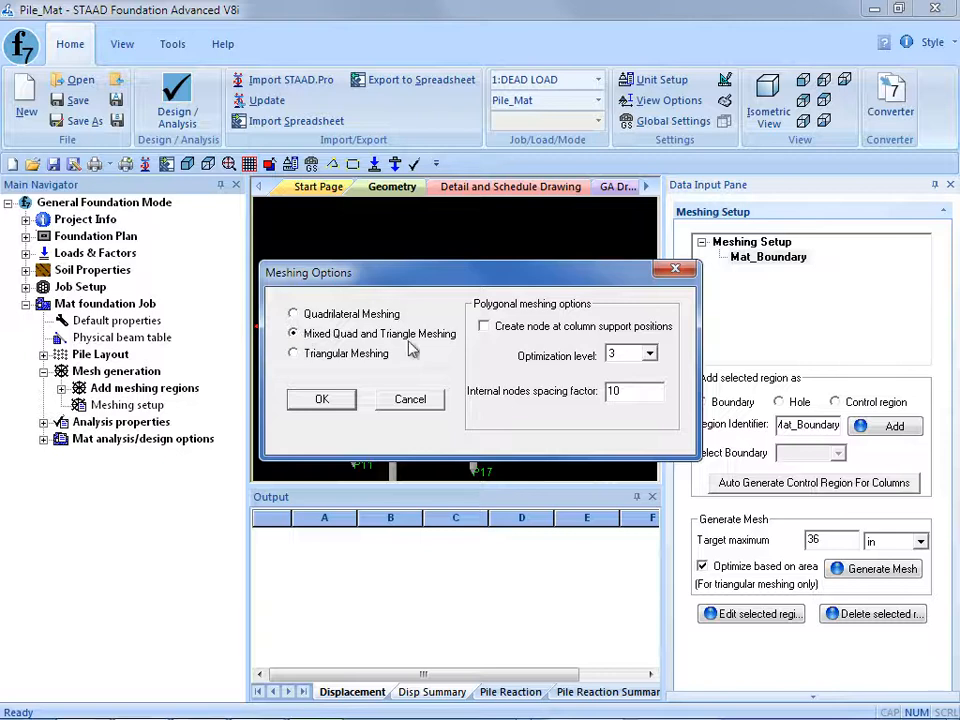
click(484, 327)
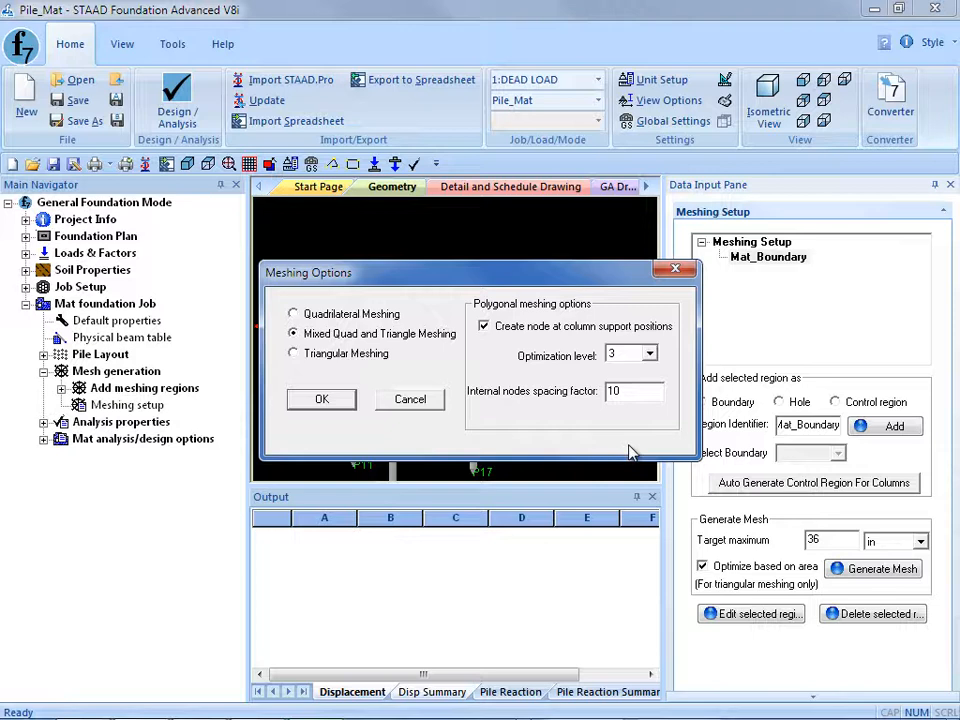
click(294, 402)
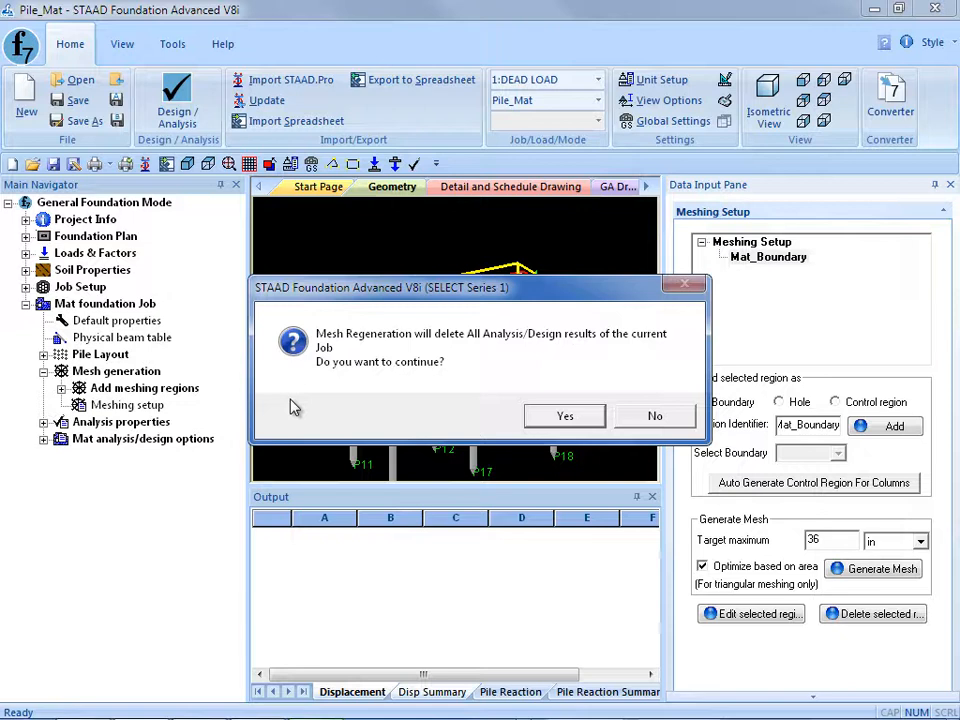
click(576, 423)
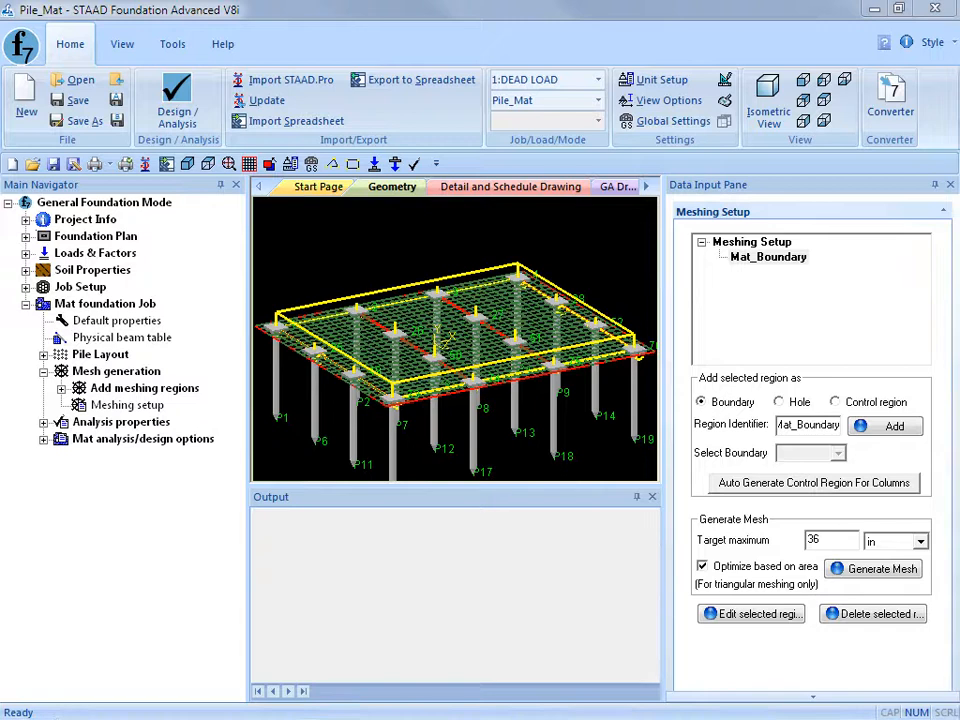
Switch the slab thickness unit to inches and set Mat_Boundary's analysis and design thicknesses to 18 in.
click(43, 422)
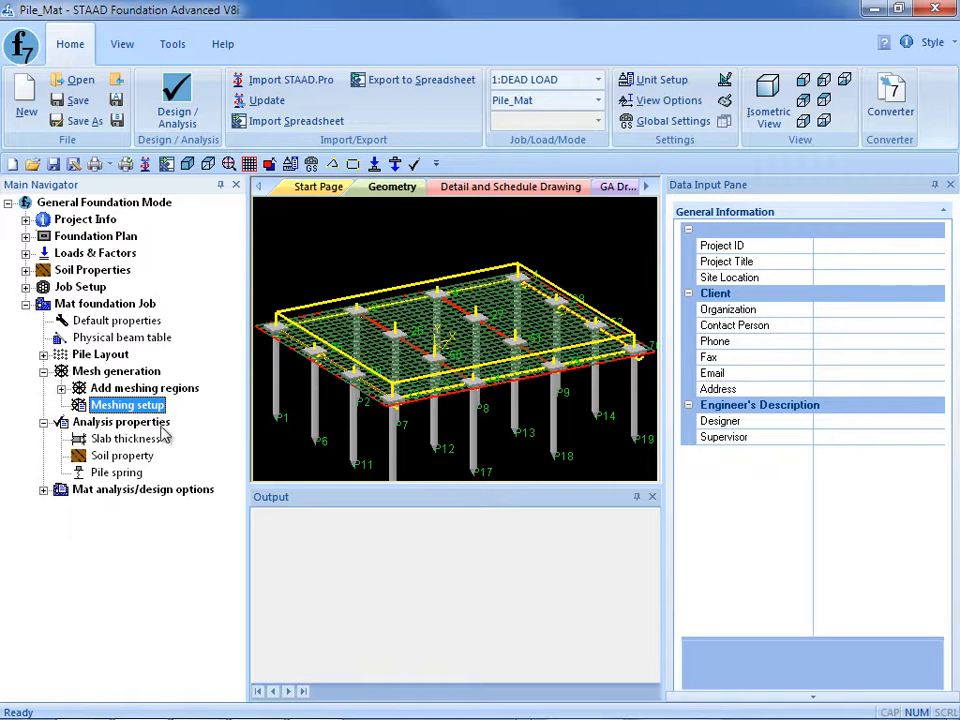
click(110, 441)
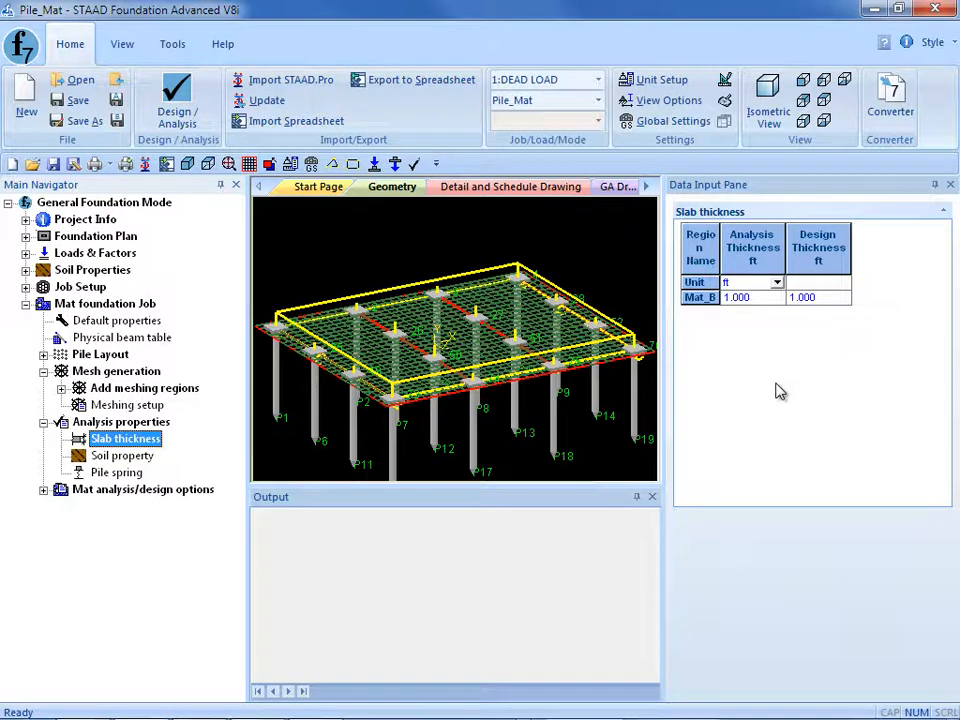
click(779, 286)
click(778, 284)
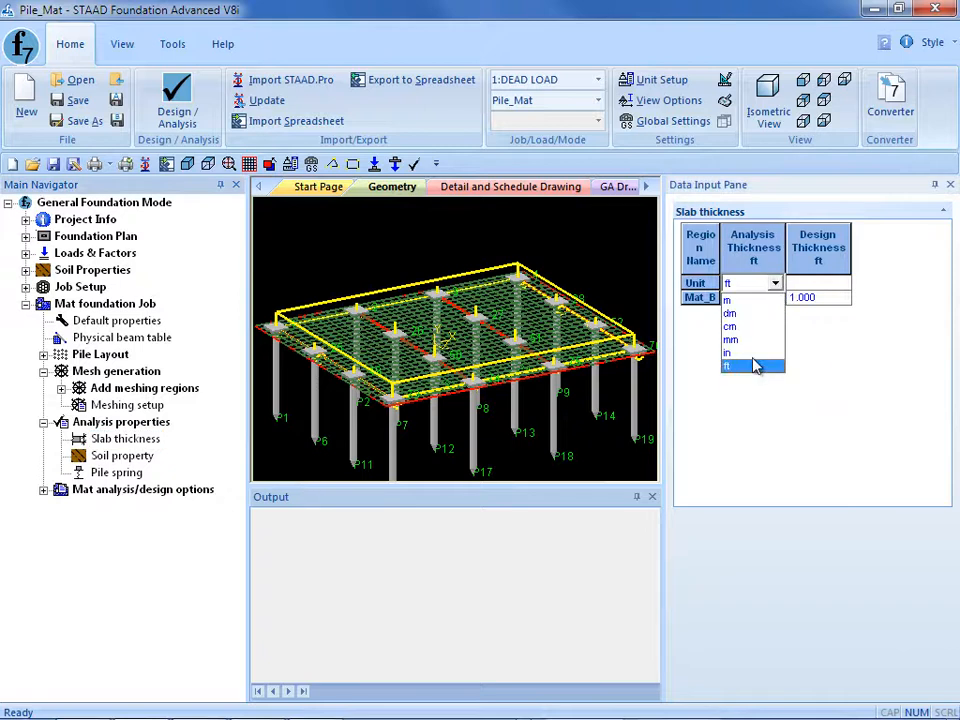
click(755, 355)
click(785, 297)
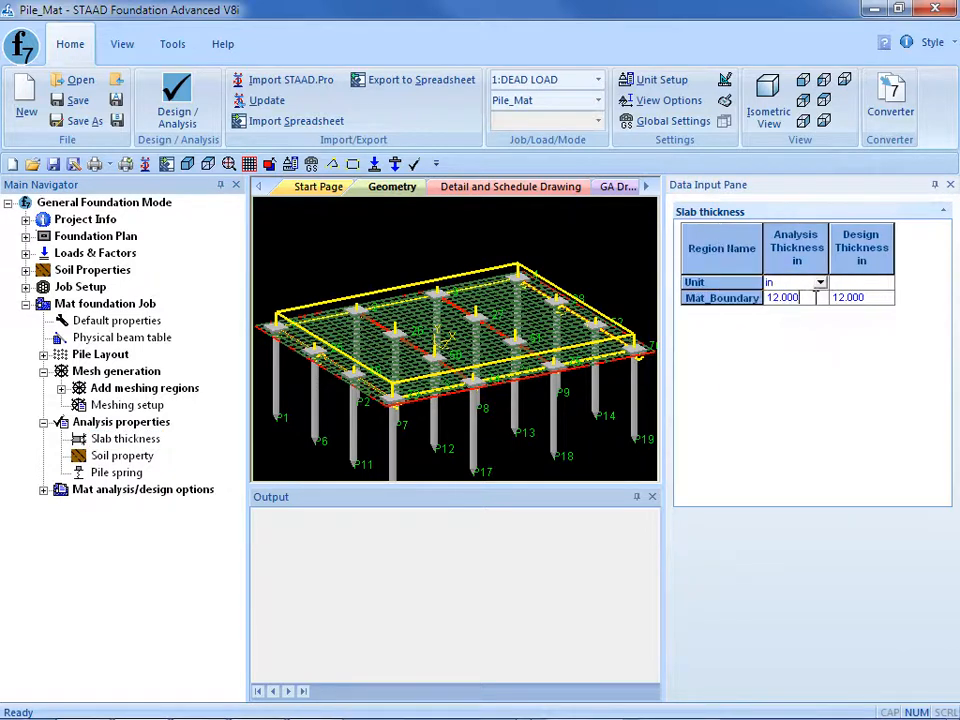
text(18)
click(875, 297)
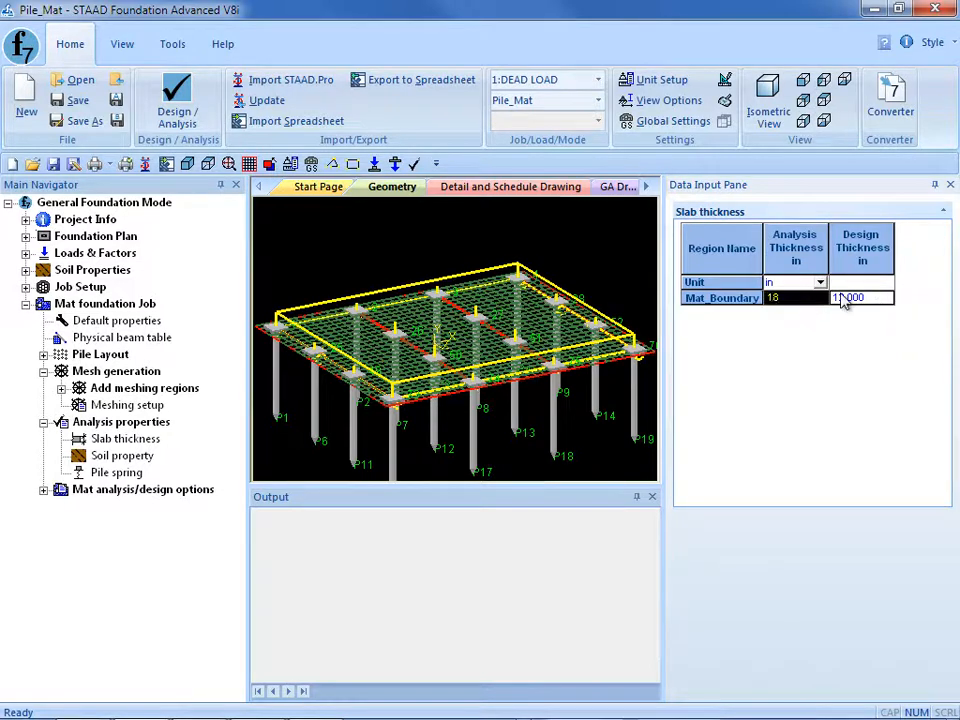
double_click(873, 297)
text(18)
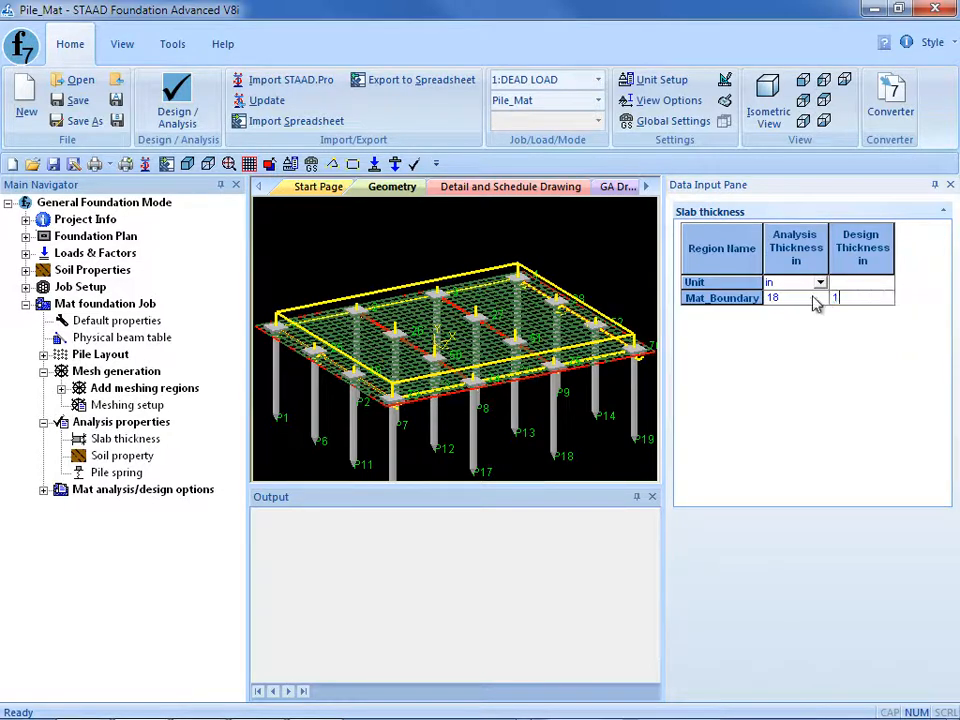
click(806, 302)
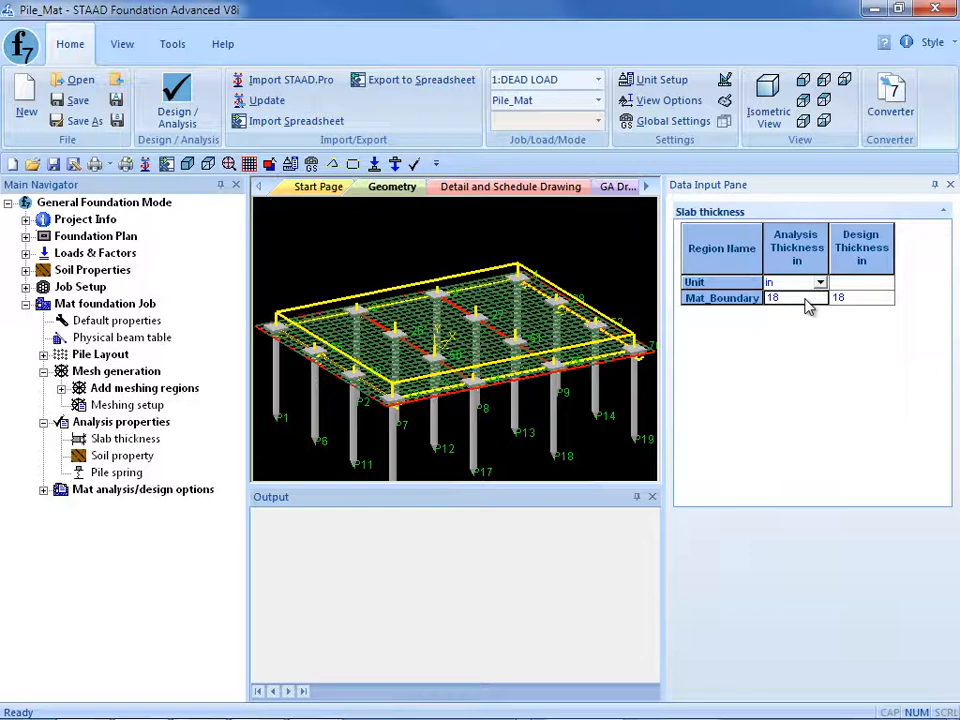
Set the soil density to 110 lb/ft3 and the soil height over Mat_Boundary to 2.5 ft.
click(100, 457)
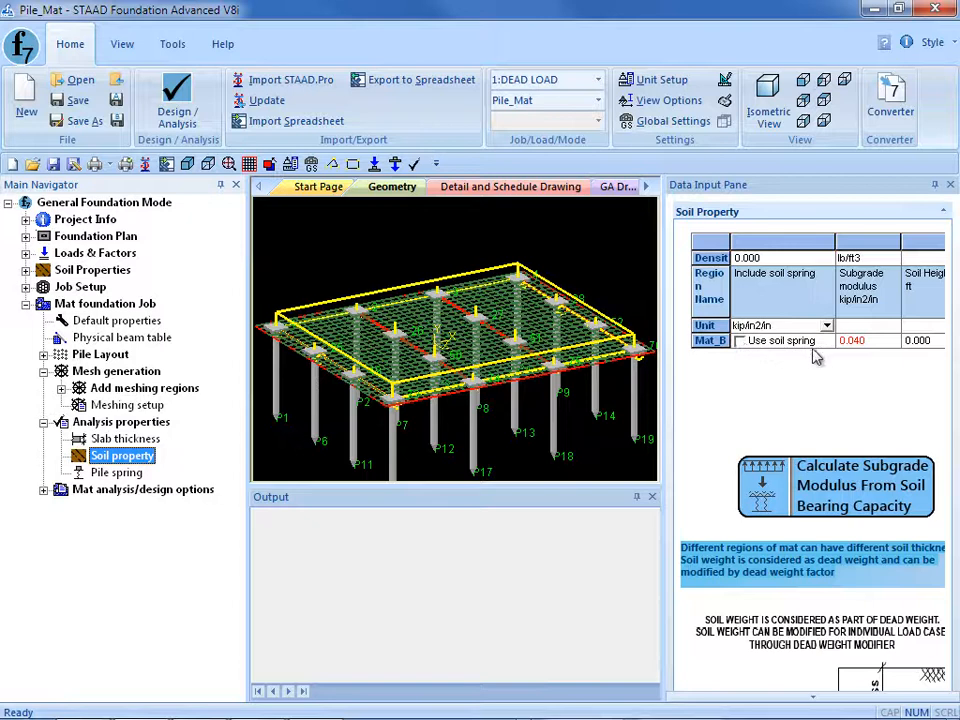
click(795, 262)
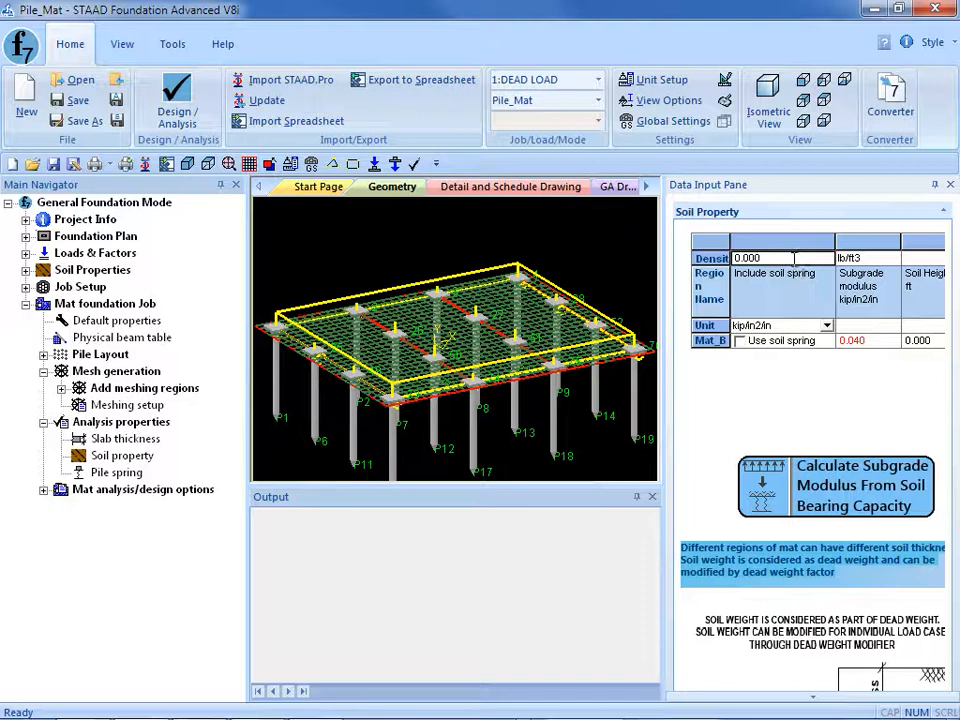
text(110)
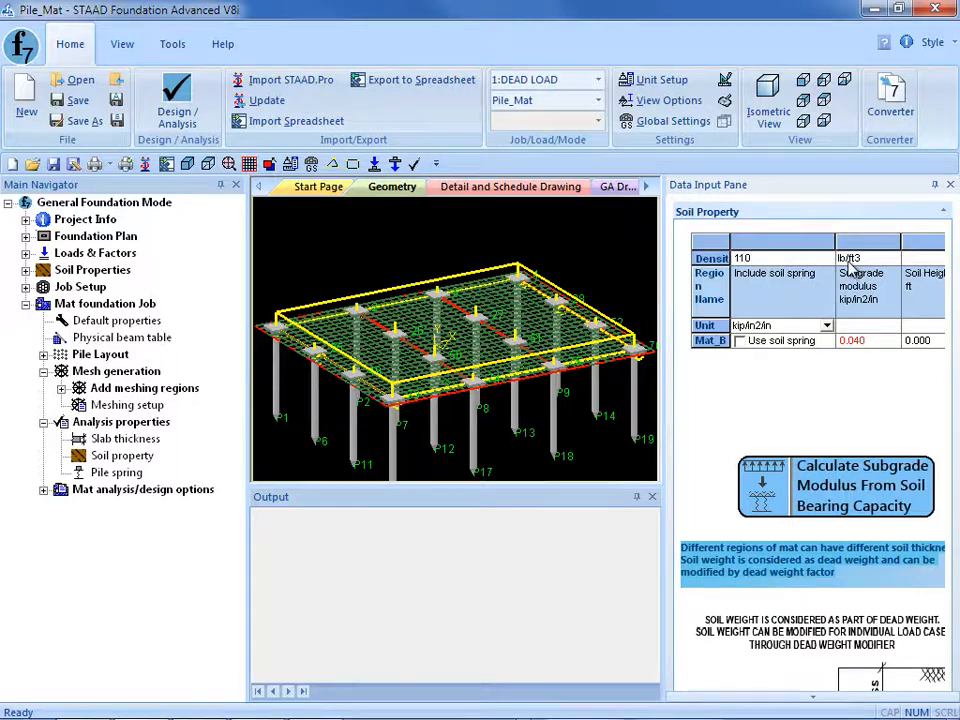
click(930, 341)
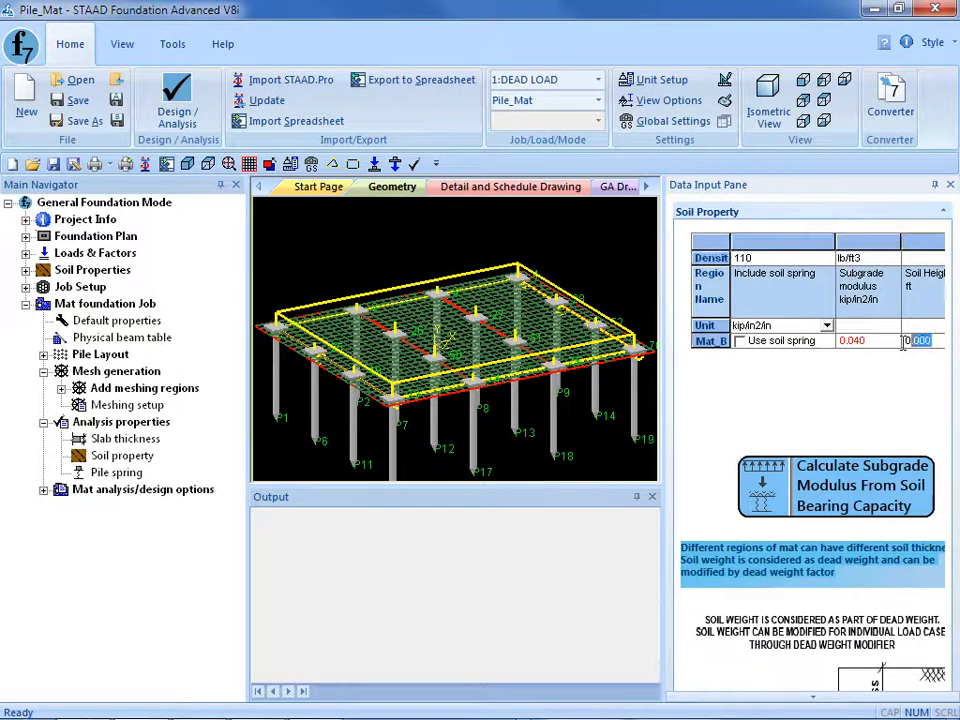
double_click(915, 342)
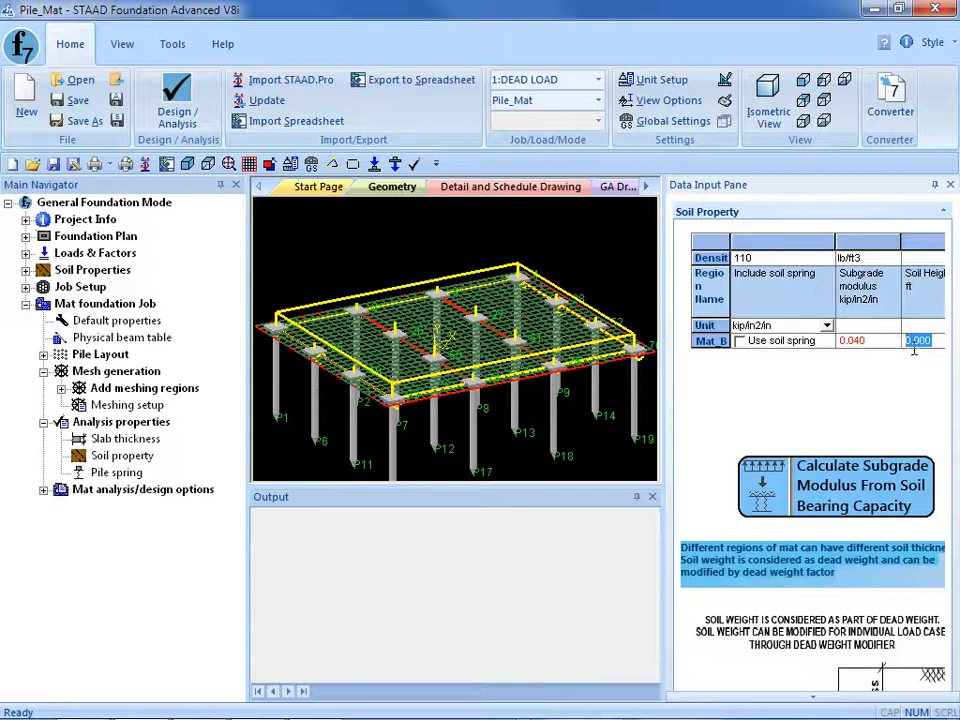
text(2.5)
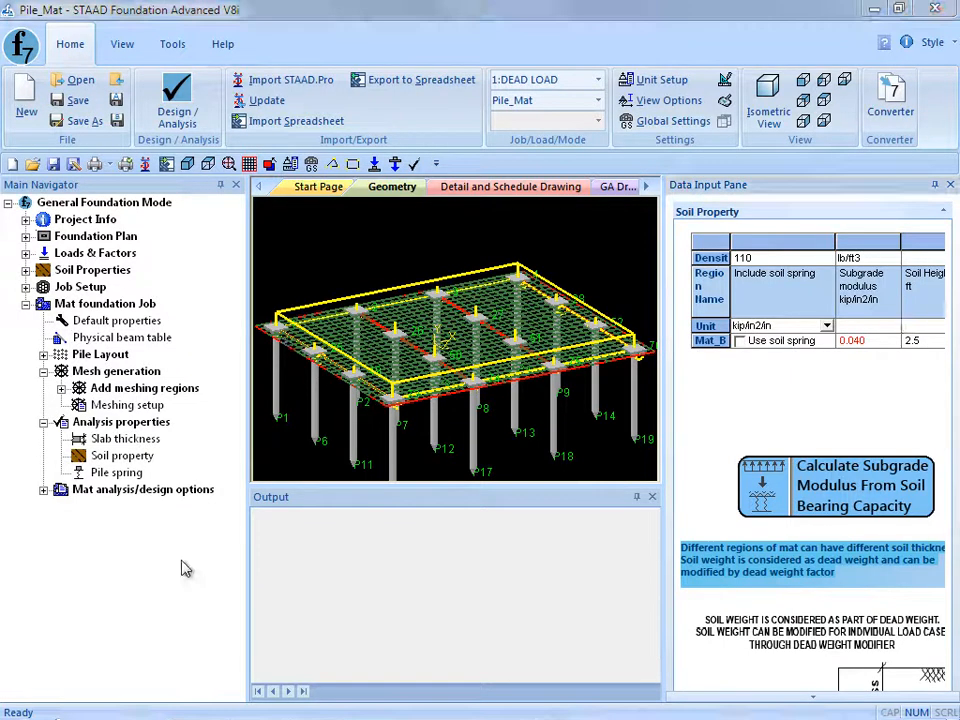
Review the pile spring definitions, highlighting piles from the table in the model.
click(110, 473)
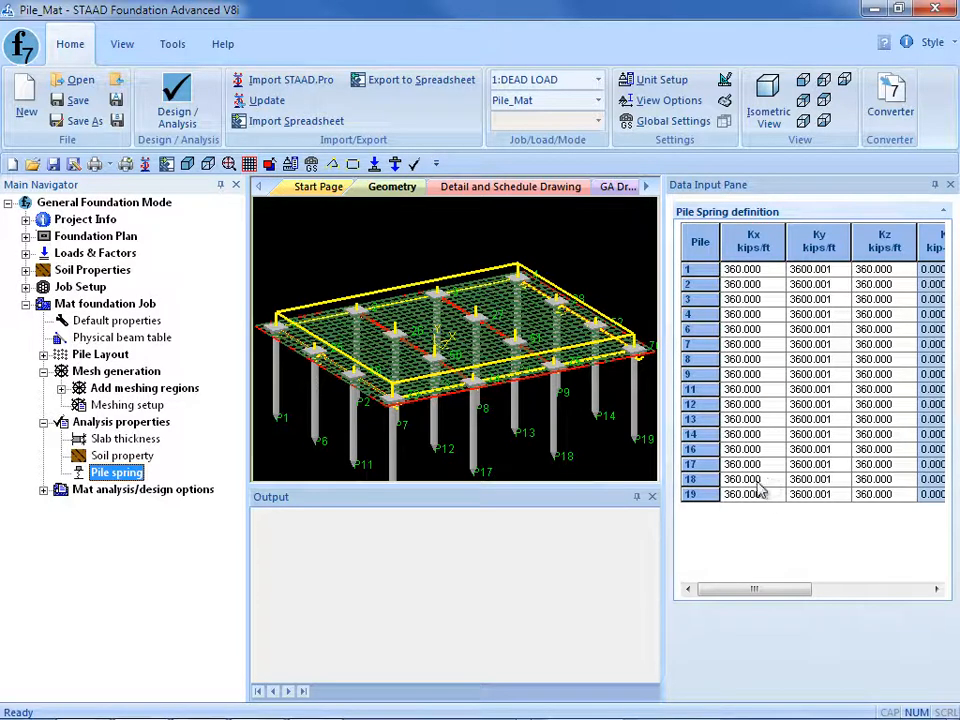
click(760, 272)
click(760, 344)
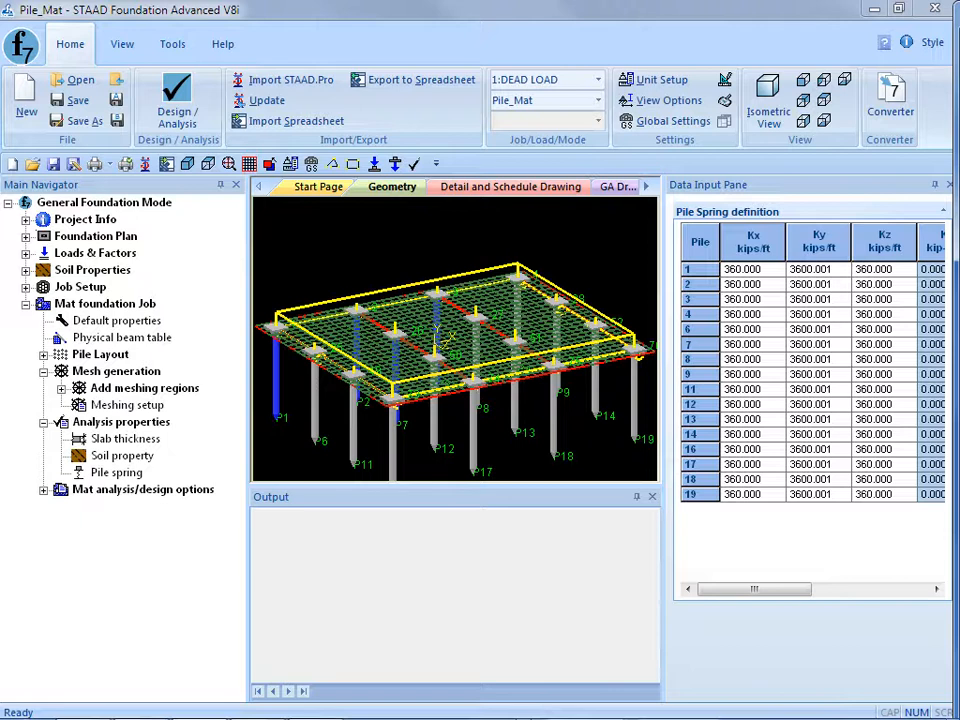
Regenerate the Mat_Boundary mesh with area optimization, mixed quad and triangle elements, and nodes at column support positions.
click(108, 405)
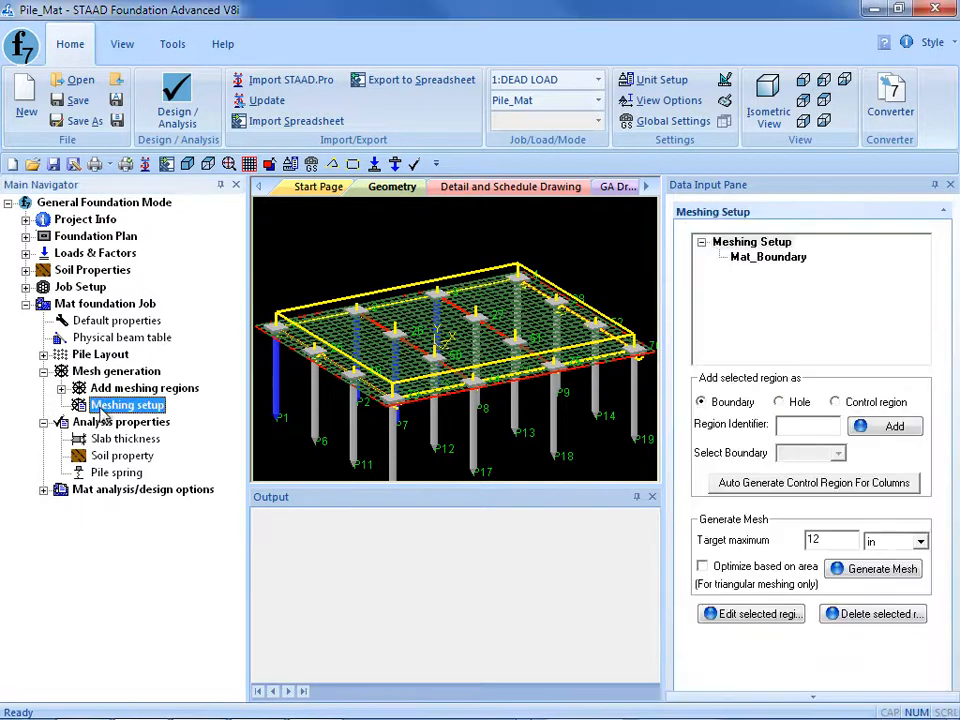
click(748, 260)
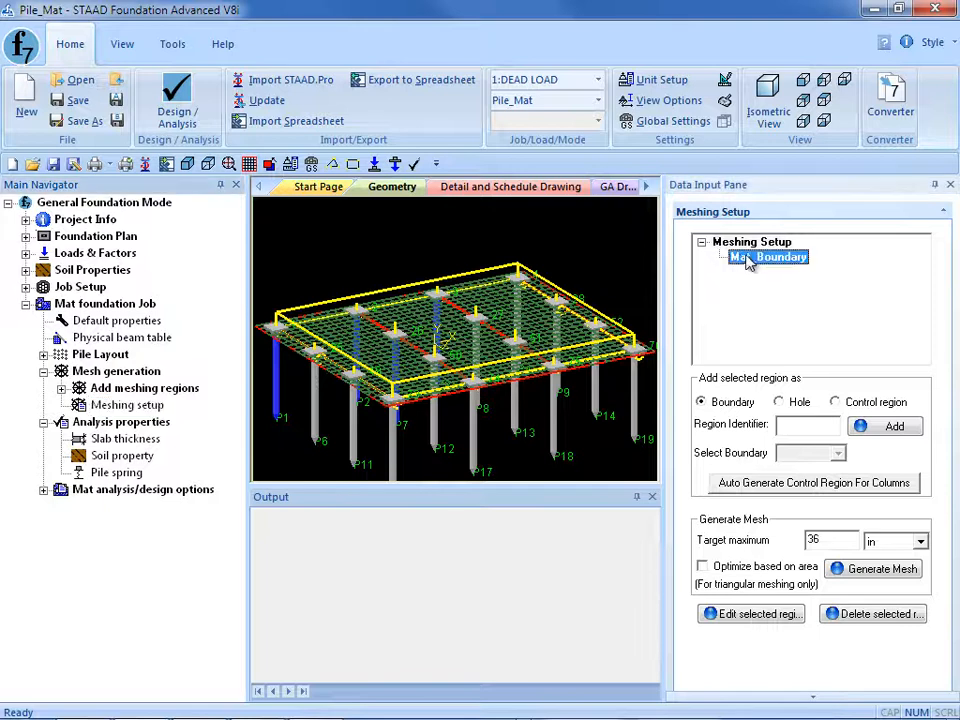
click(733, 567)
click(866, 572)
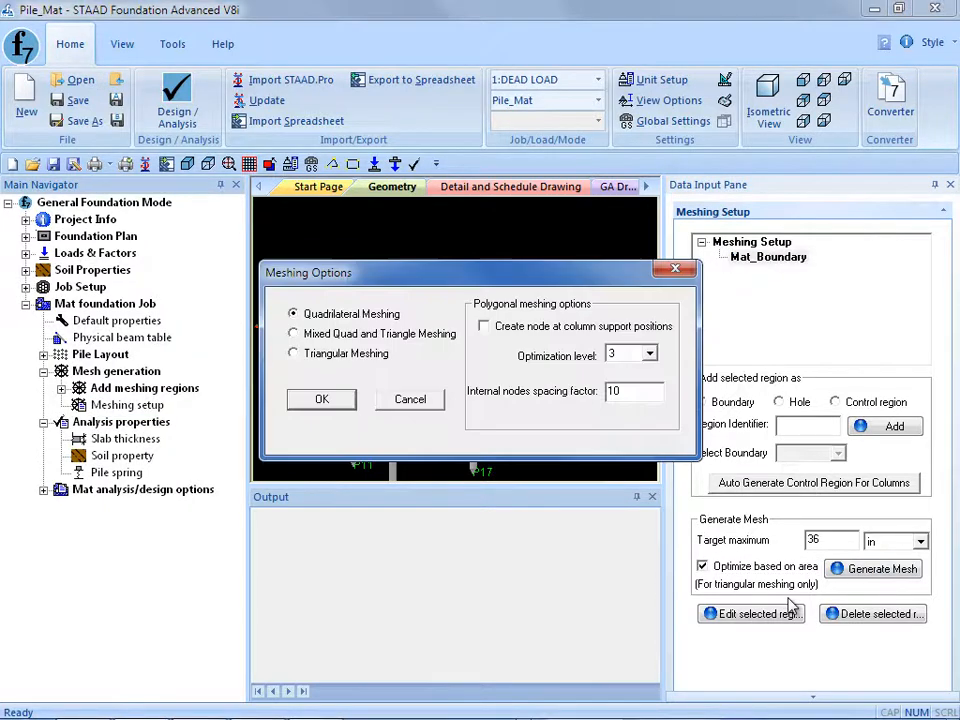
click(308, 333)
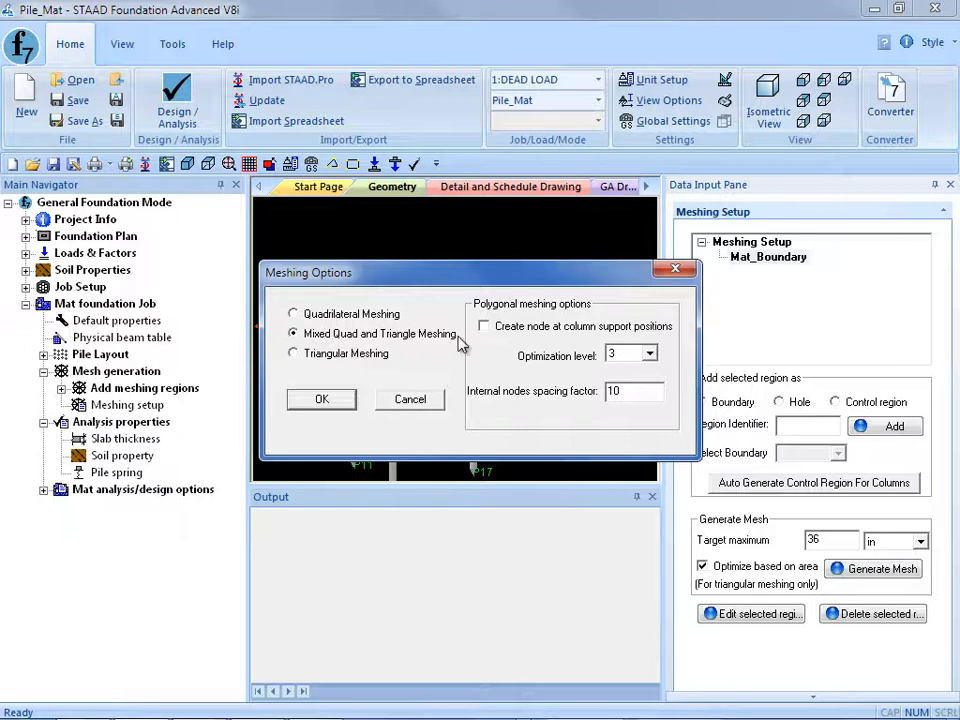
click(484, 326)
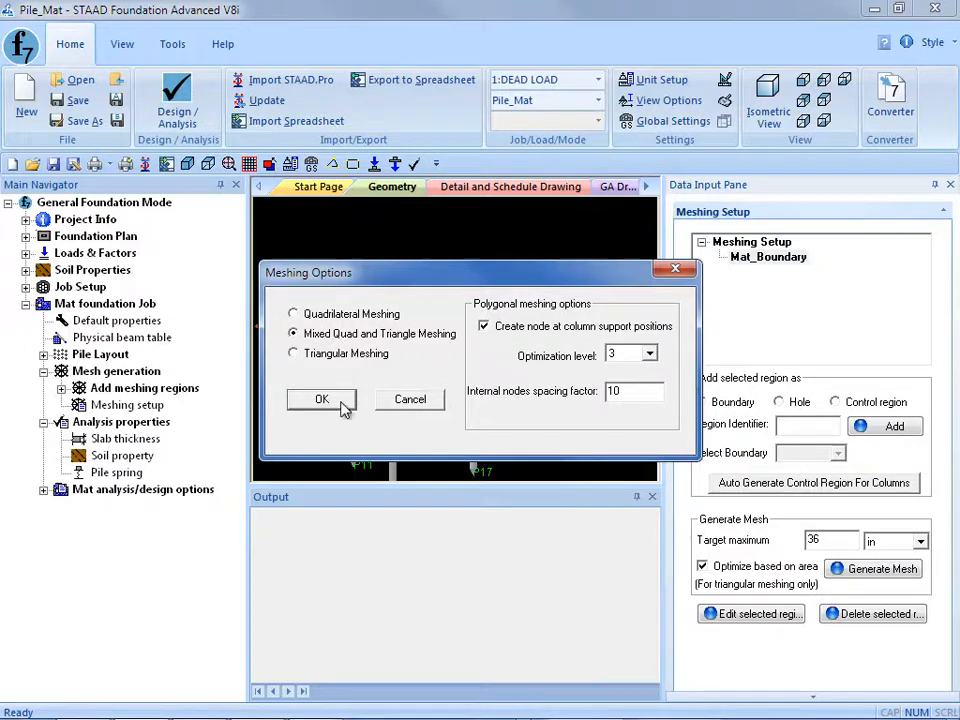
click(300, 398)
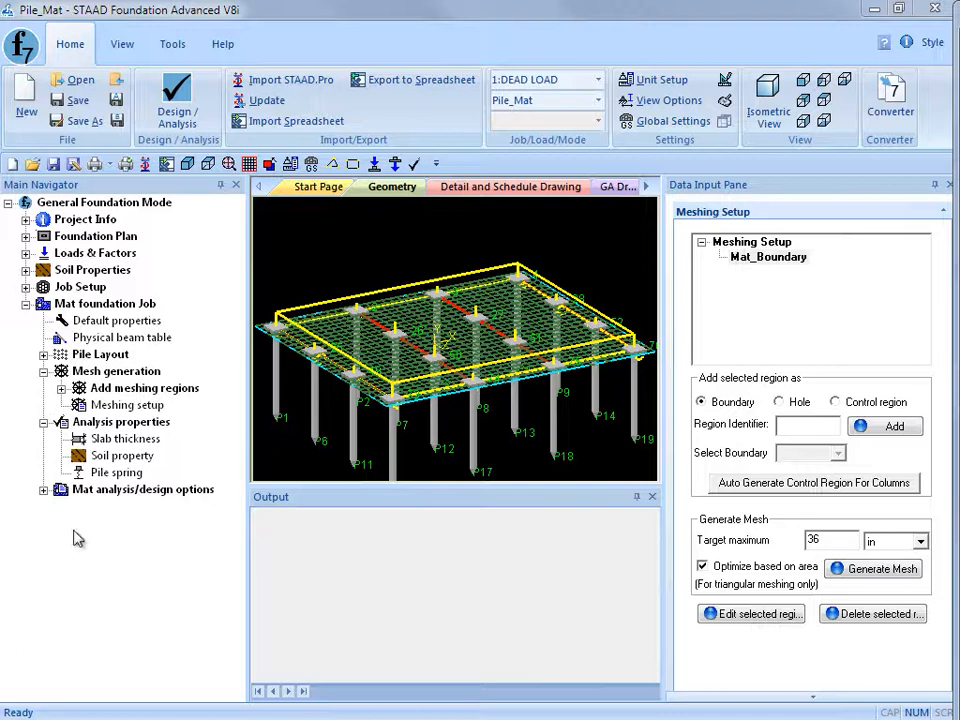
Run the analysis of the pile-supported mat foundation job.
click(43, 491)
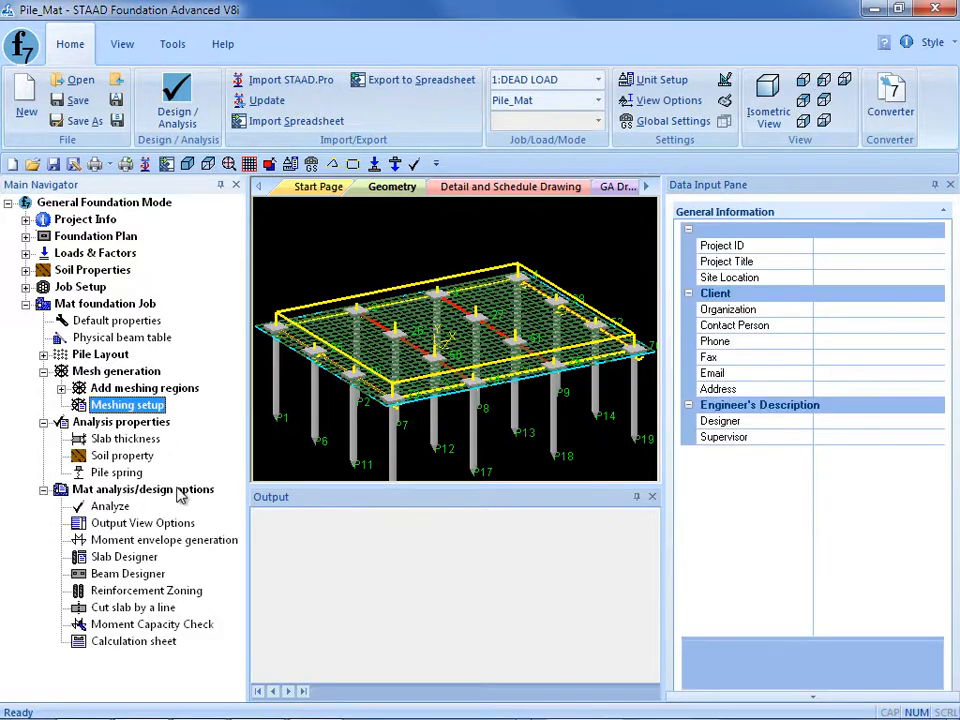
click(110, 507)
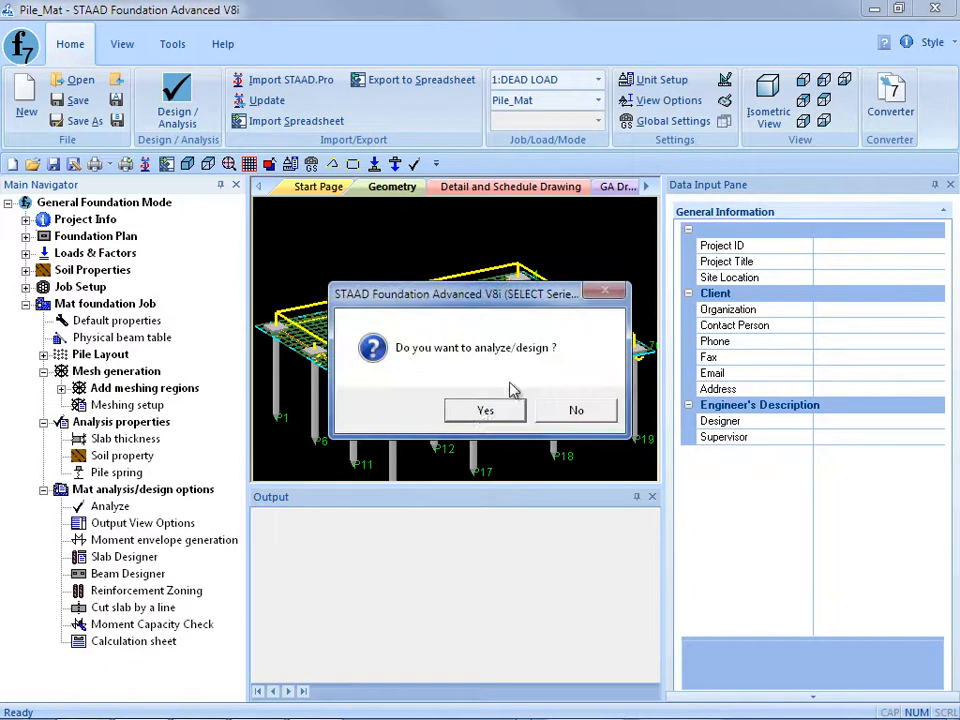
click(484, 412)
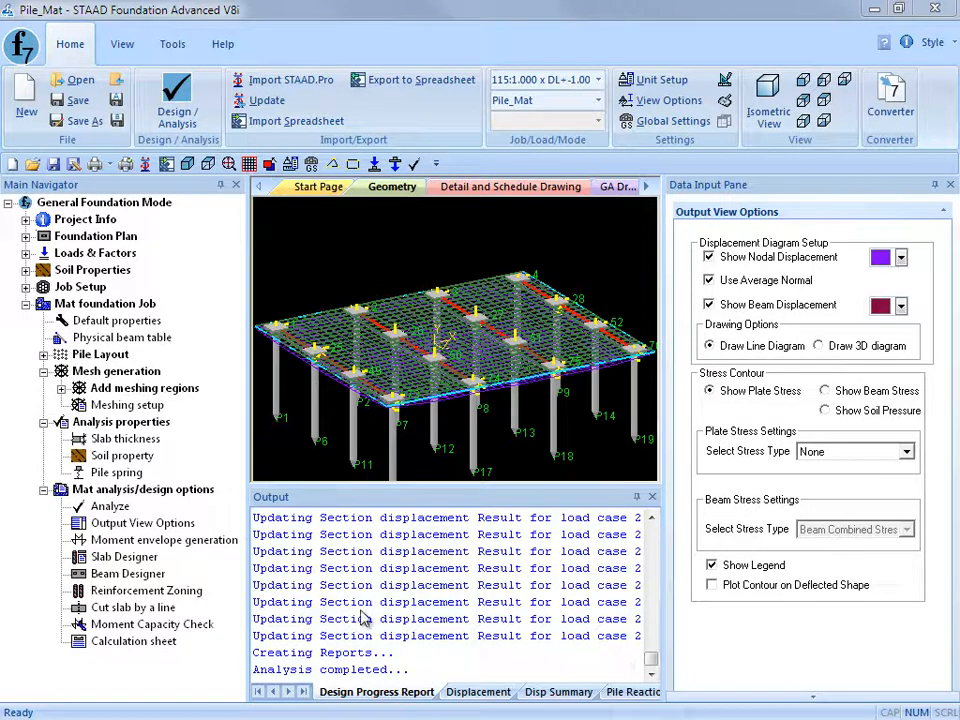
Show the Max Absolute plate stress contour on the mat and view it for load combination 123 (1.000 x DL + -0.700 x ELX).
click(100, 526)
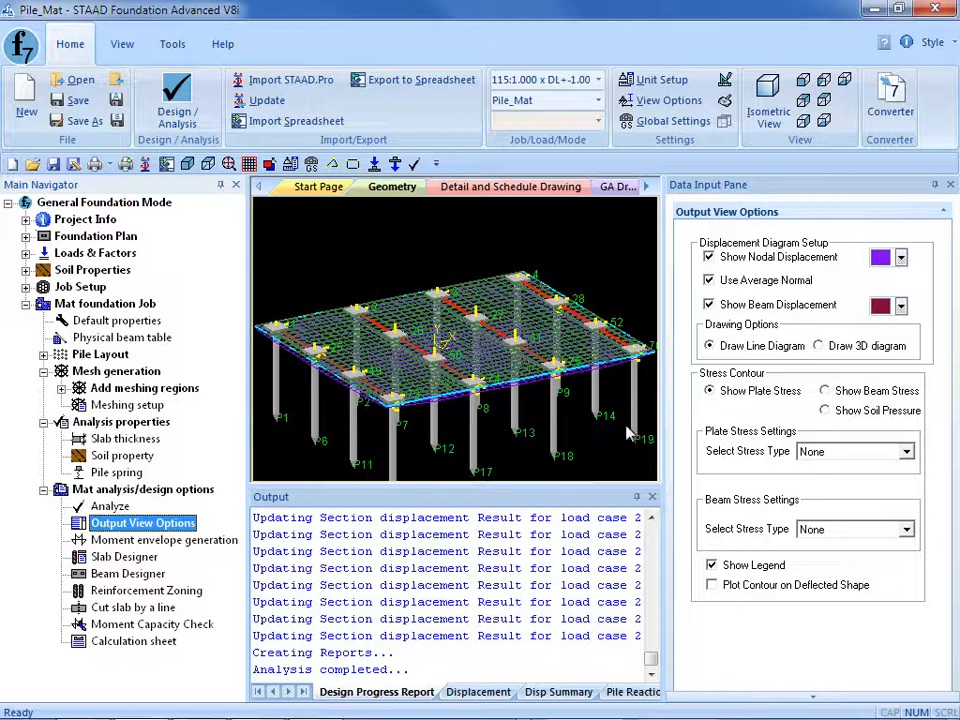
click(710, 392)
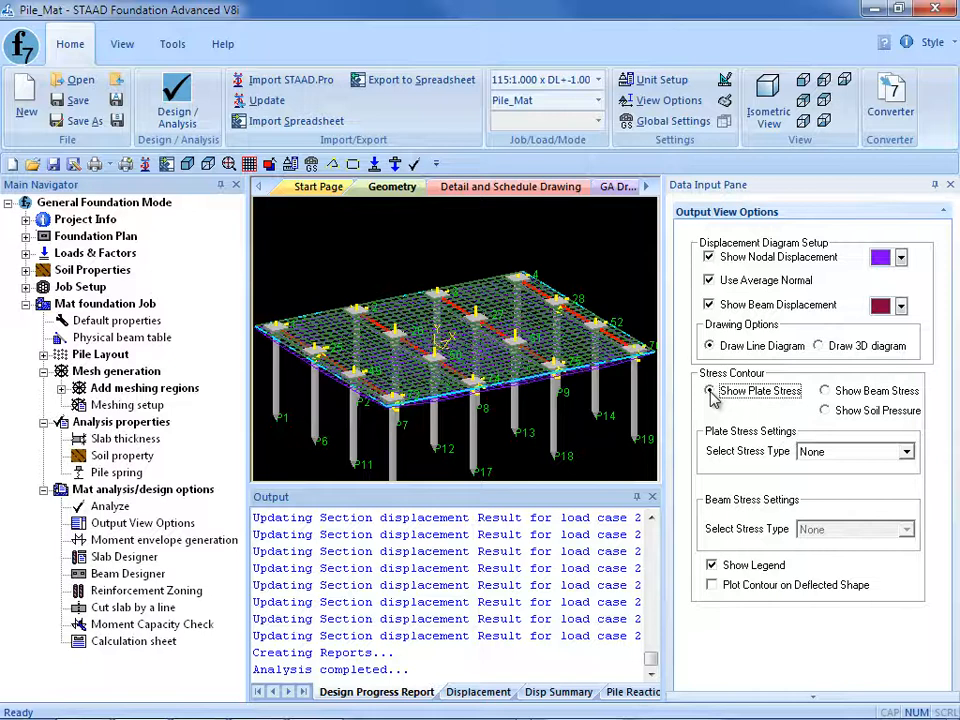
click(838, 452)
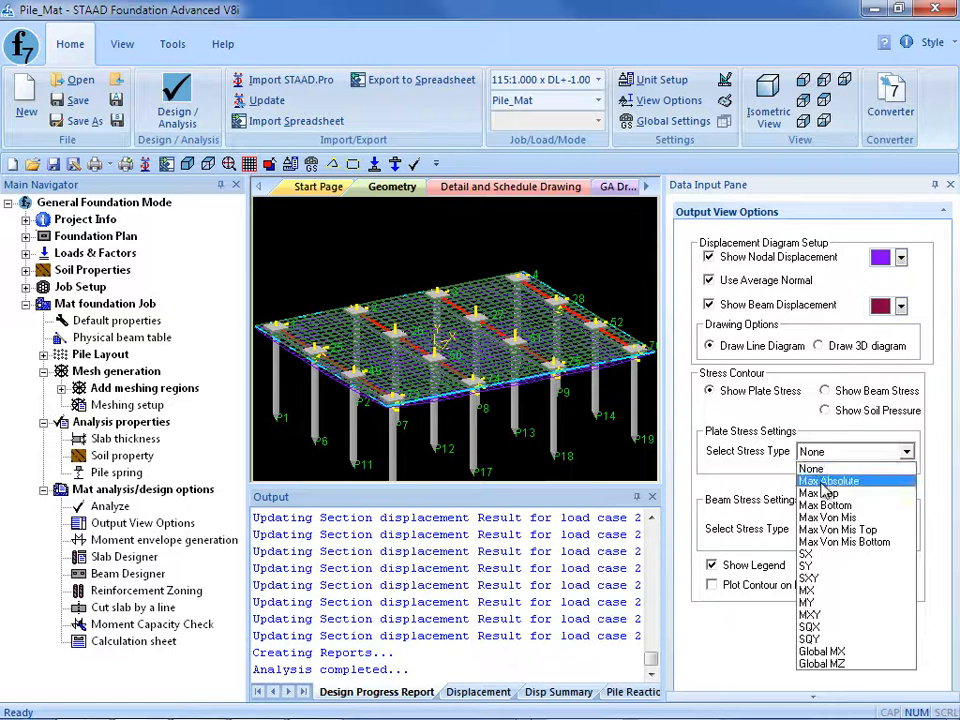
click(822, 482)
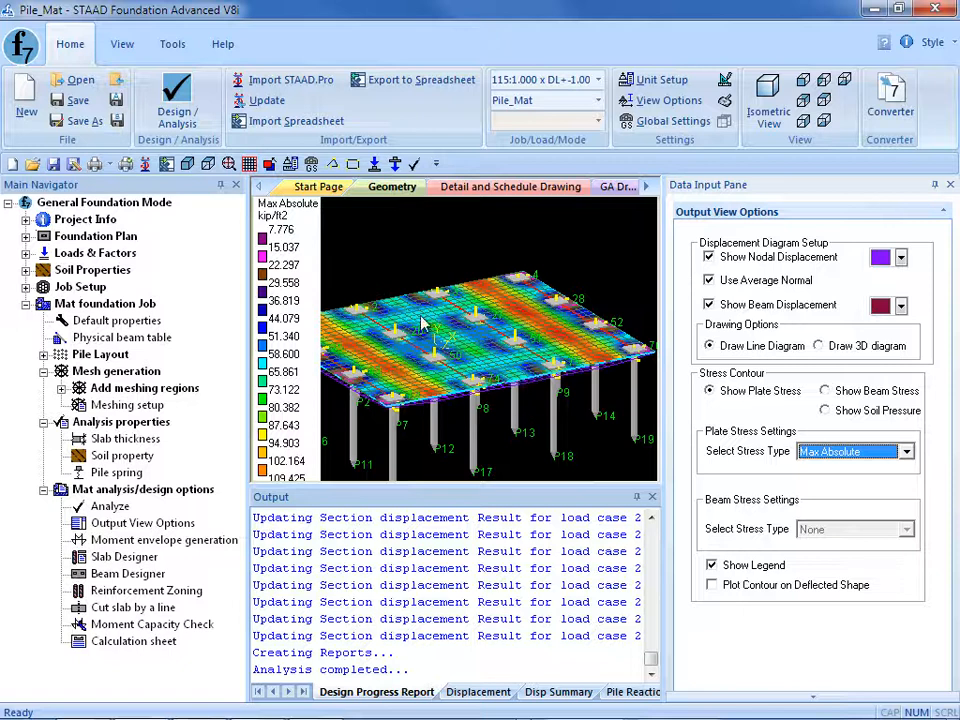
click(599, 80)
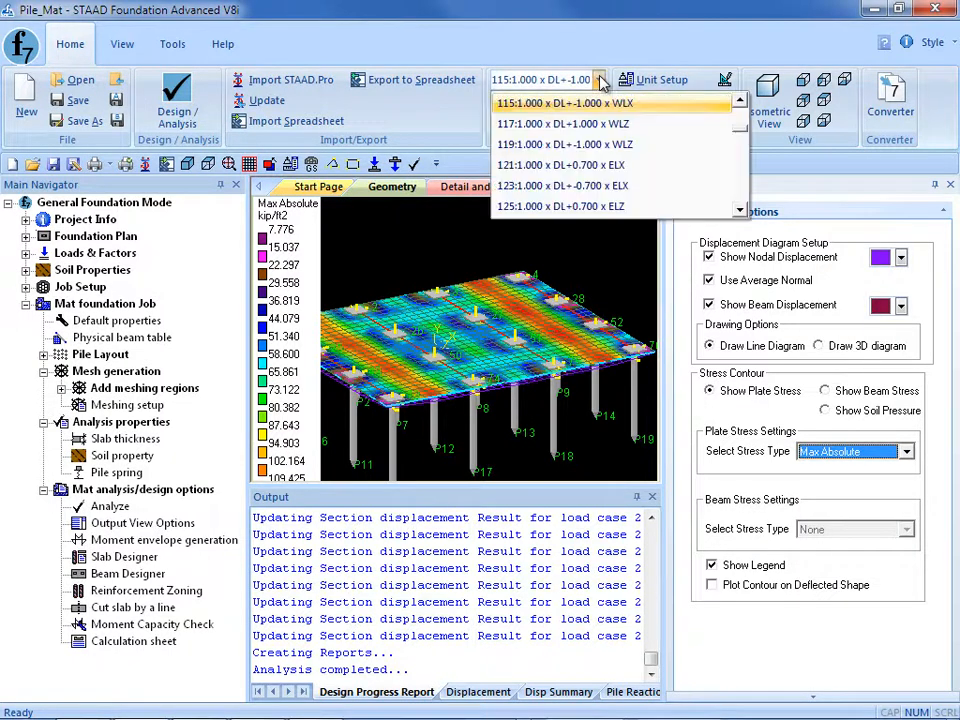
click(587, 196)
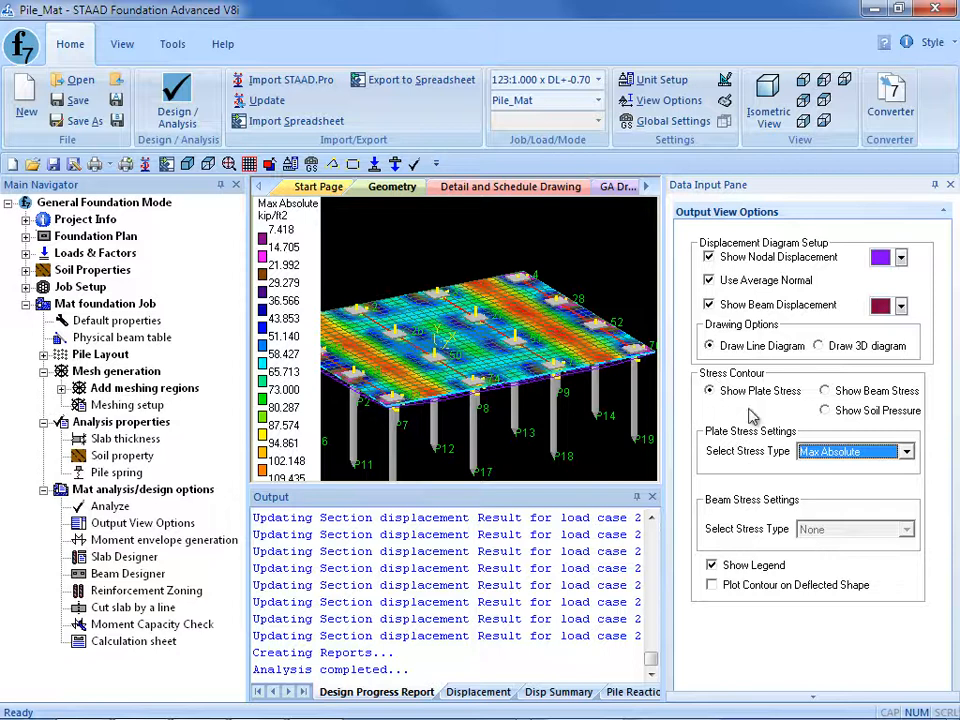
Show beam axial stress, switch to beam combined stress, and view it for load combination 131 (DL + 0.750 x LL + -0.750 x WLX).
click(825, 392)
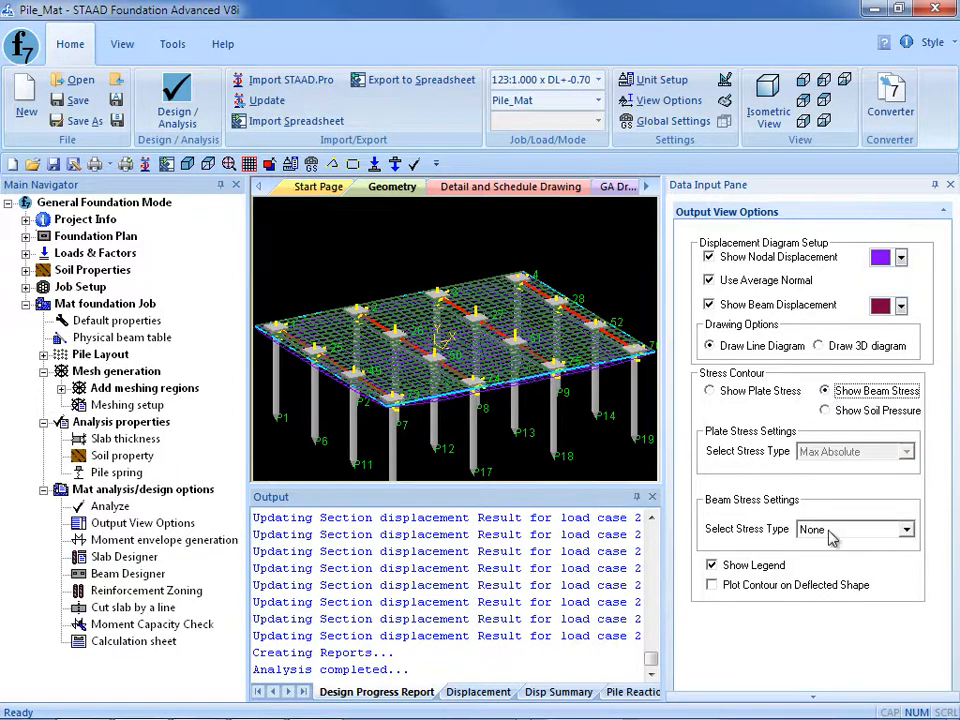
click(828, 531)
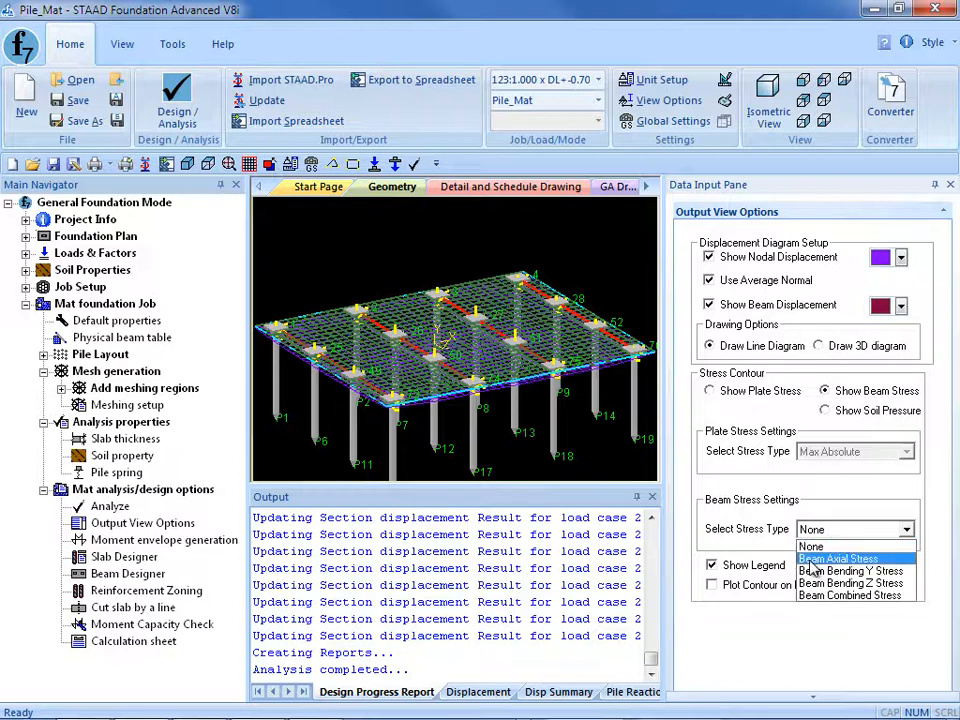
click(811, 560)
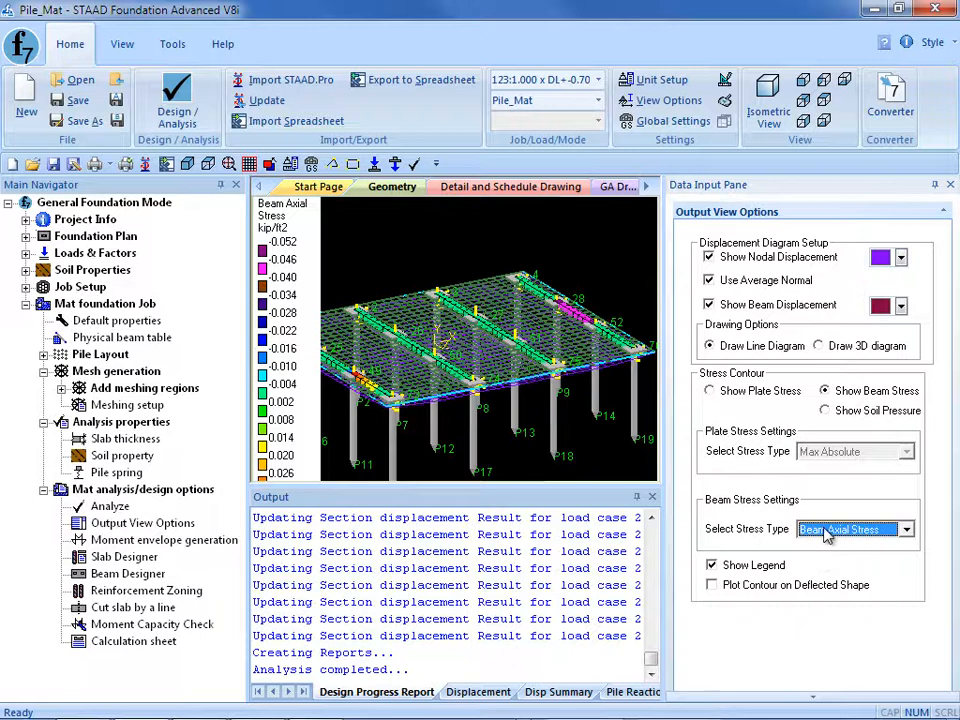
click(830, 529)
click(825, 597)
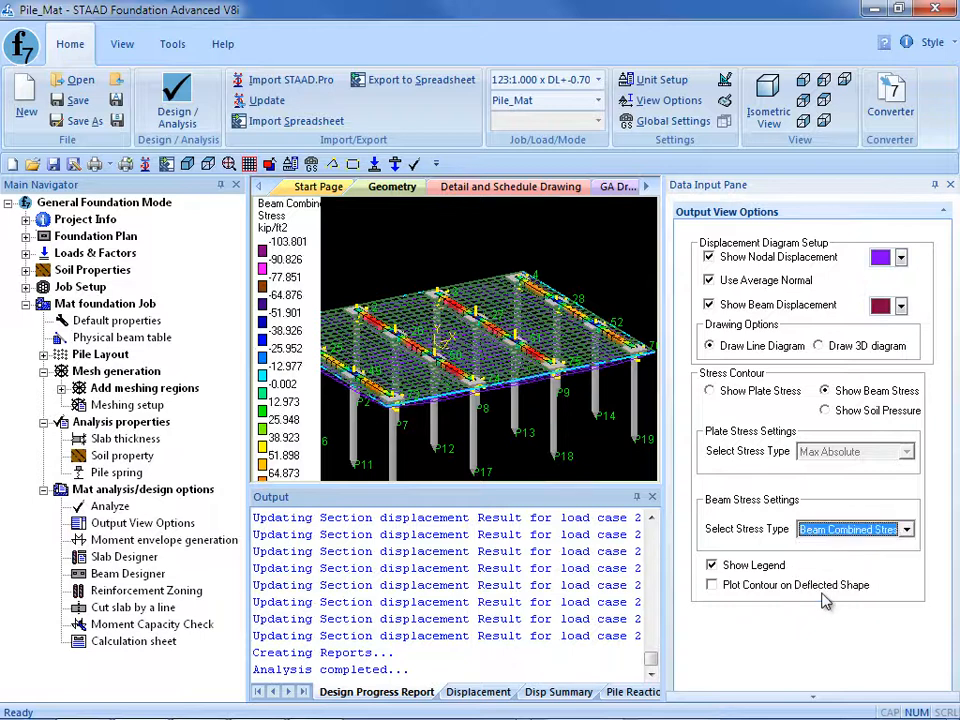
click(598, 79)
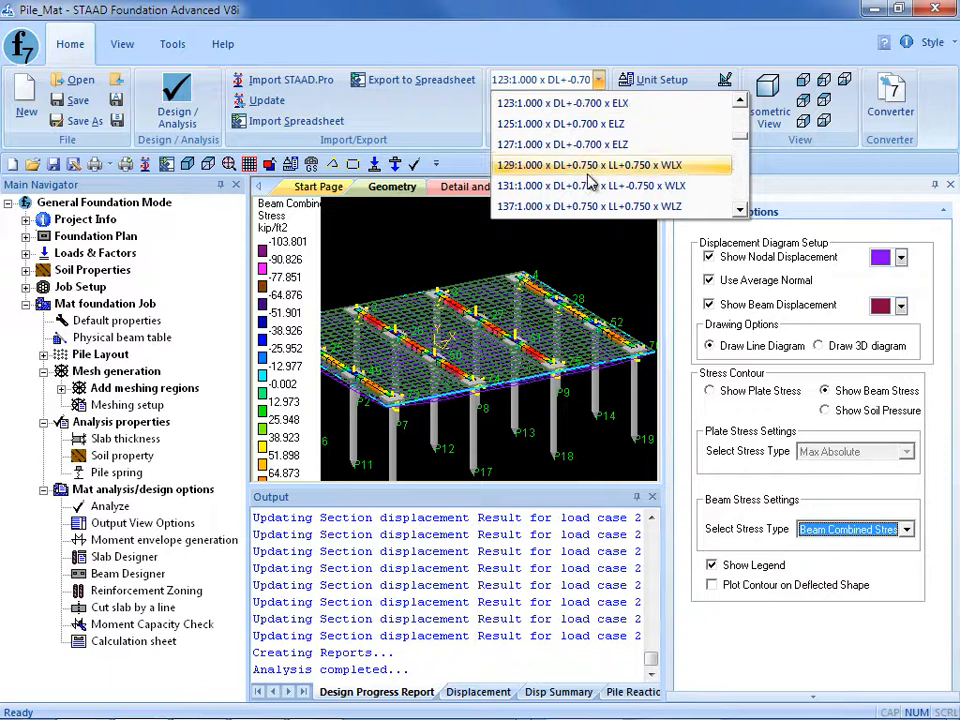
click(582, 186)
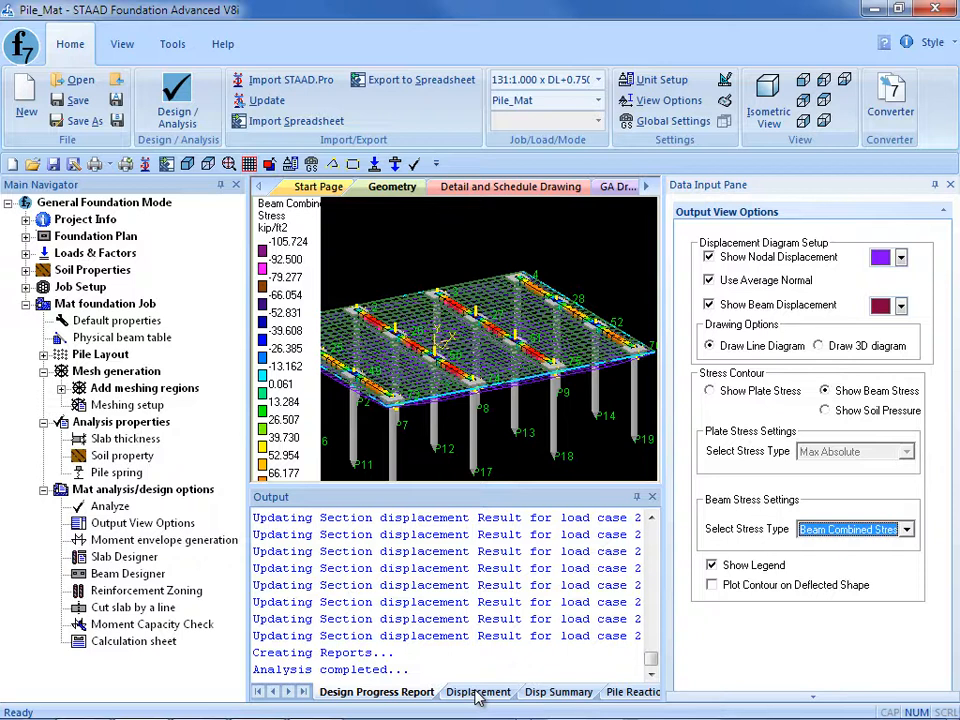
Review the node displacement results and the displacement summary, and save the project.
click(478, 694)
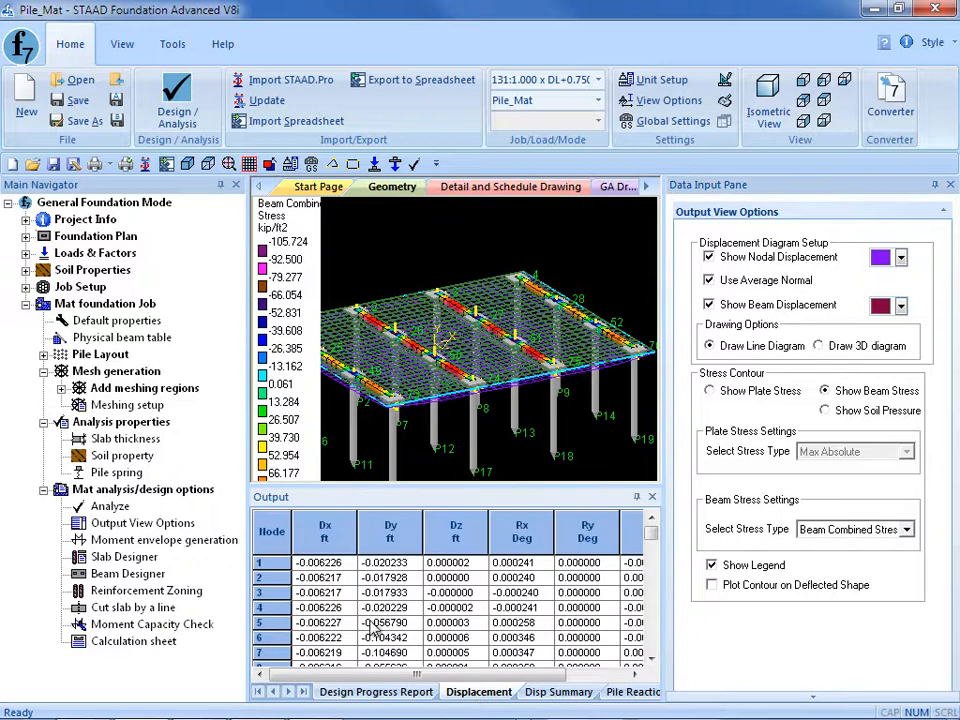
click(561, 693)
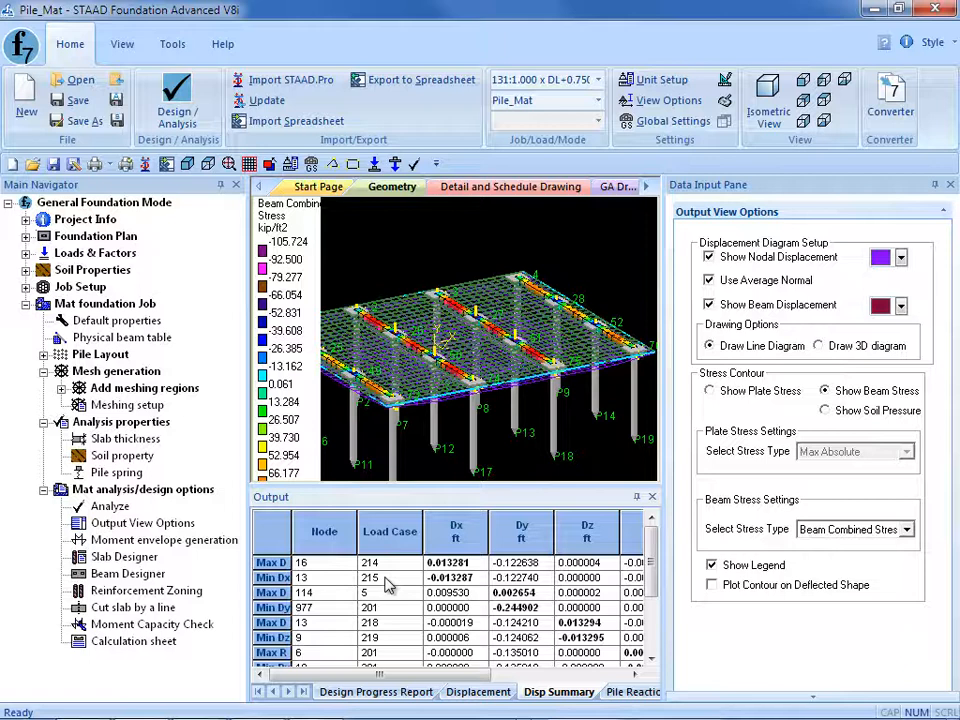
click(68, 100)
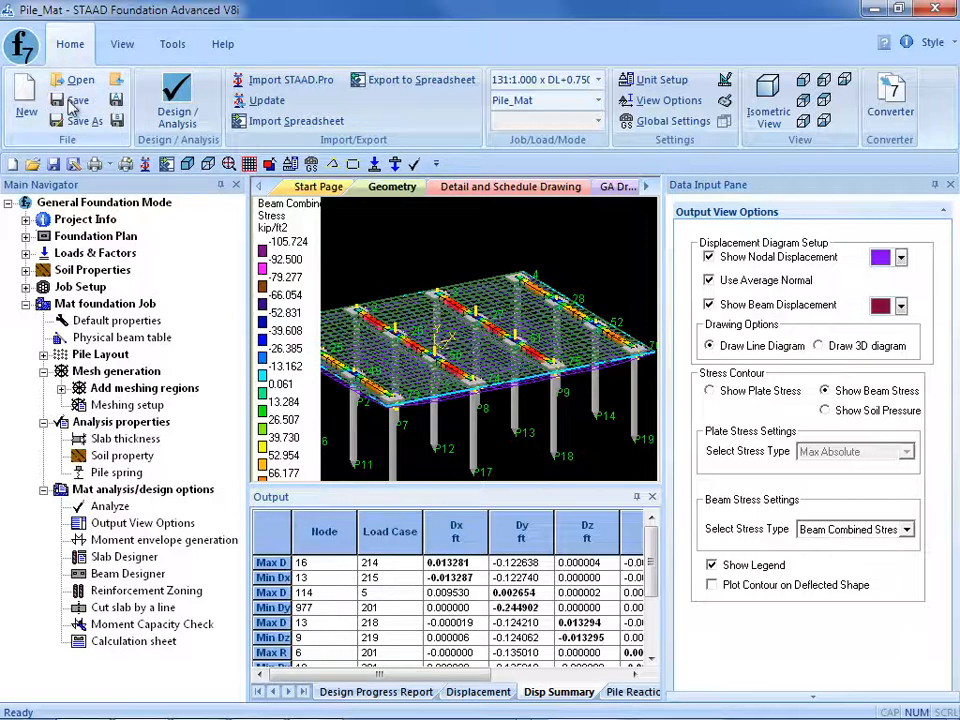